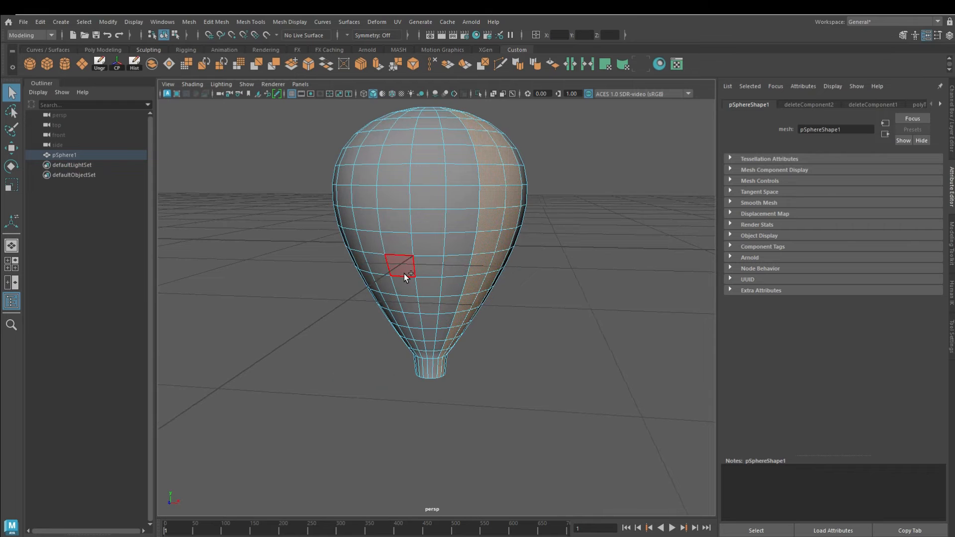
# Assign a new Standard Surface material to the selected two-column face strip and to each following strip around the balloon
pyautogui.click(265, 50)
pyautogui.click(169, 64)
pyautogui.keyDown('alt'); pyautogui.moveTo(458, 199); pyautogui.dragTo(540, 271); pyautogui.keyUp('alt')
pyautogui.click(449, 199)
pyautogui.keyDown('shift'); pyautogui.doubleClick(450, 220); pyautogui.keyUp('shift')
pyautogui.click(453, 227)
pyautogui.keyDown('shift'); pyautogui.doubleClick(421, 249); pyautogui.keyUp('shift')
pyautogui.click(169, 64)
pyautogui.keyDown('shift'); pyautogui.doubleClick(421, 271); pyautogui.keyUp('shift')
pyautogui.click(170, 64)
pyautogui.keyDown('shift'); pyautogui.doubleClick(421, 267); pyautogui.keyUp('shift')
pyautogui.click(169, 64)
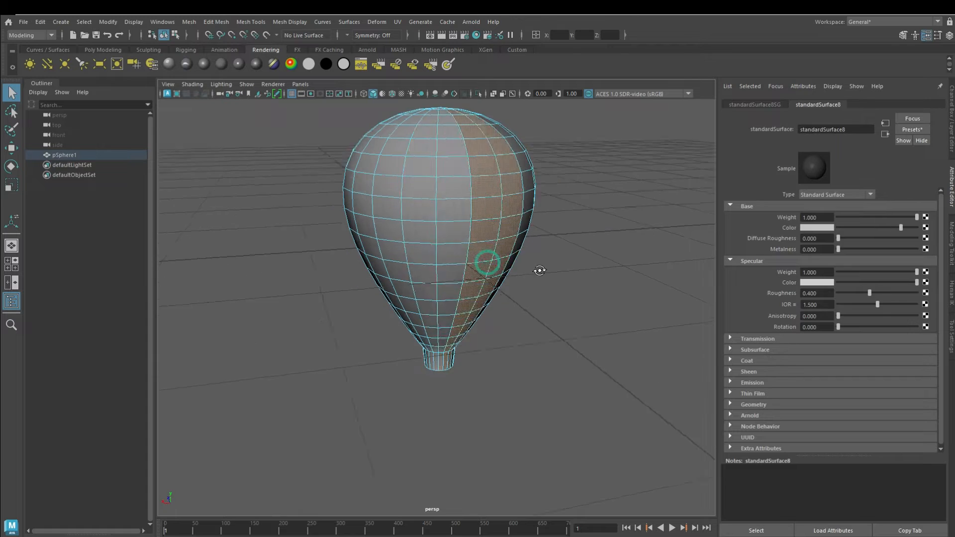
# Give the three remaining uncoloured face strips of the balloon their own new Standard Surface materials
pyautogui.click(454, 209)
pyautogui.keyDown('shift'); pyautogui.doubleClick(421, 232); pyautogui.keyUp('shift')
pyautogui.click(170, 65)
pyautogui.keyDown('alt'); pyautogui.moveTo(378, 234); pyautogui.dragTo(445, 199); pyautogui.keyUp('alt')
pyautogui.click(463, 209)
pyautogui.keyDown('shift'); pyautogui.doubleClick(436, 212); pyautogui.keyUp('shift')
pyautogui.click(168, 65)
pyautogui.keyDown('shift'); pyautogui.doubleClick(375, 212); pyautogui.keyUp('shift')
pyautogui.click(170, 64)
# Return the balloon to object selection and set the base colour of standardSurface11 to red
pyautogui.click(572, 199)
pyautogui.keyDown('alt'); pyautogui.moveTo(498, 164); pyautogui.dragTo(453, 190); pyautogui.keyUp('alt')
pyautogui.moveTo(454, 189); pyautogui.dragTo(502, 157, button='right')
pyautogui.keyDown('alt'); pyautogui.moveTo(584, 160); pyautogui.dragTo(577, 229); pyautogui.keyUp('alt')
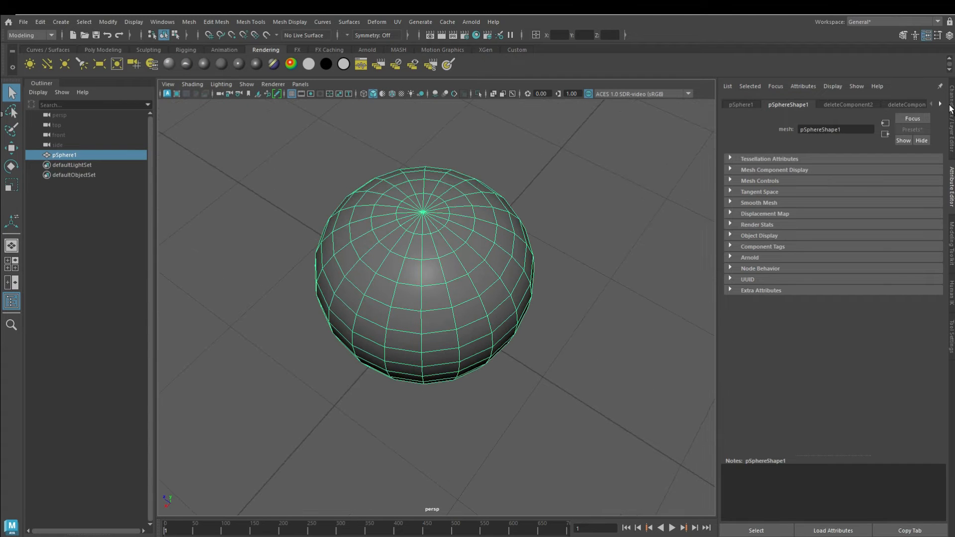
pyautogui.click(941, 105)
pyautogui.click(851, 104)
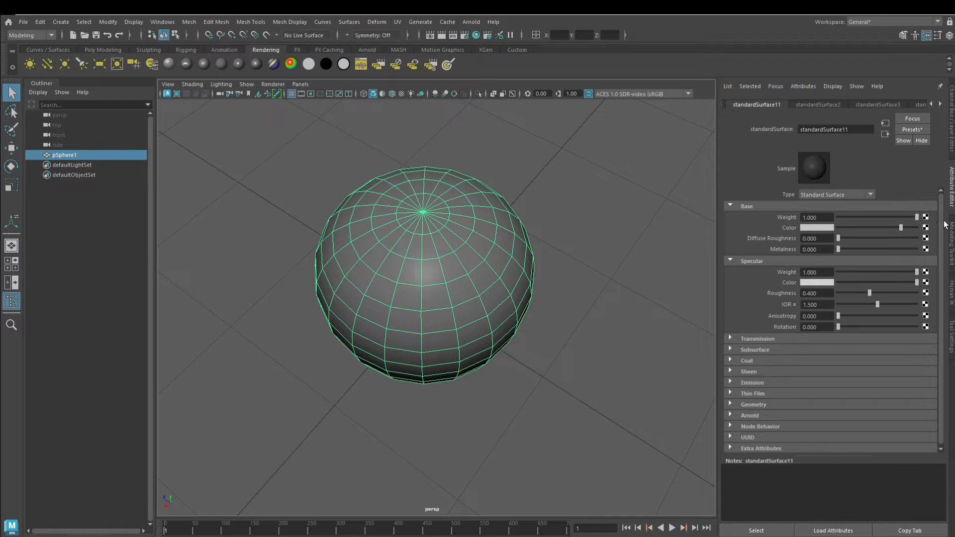
pyautogui.click(817, 228)
pyautogui.click(780, 202)
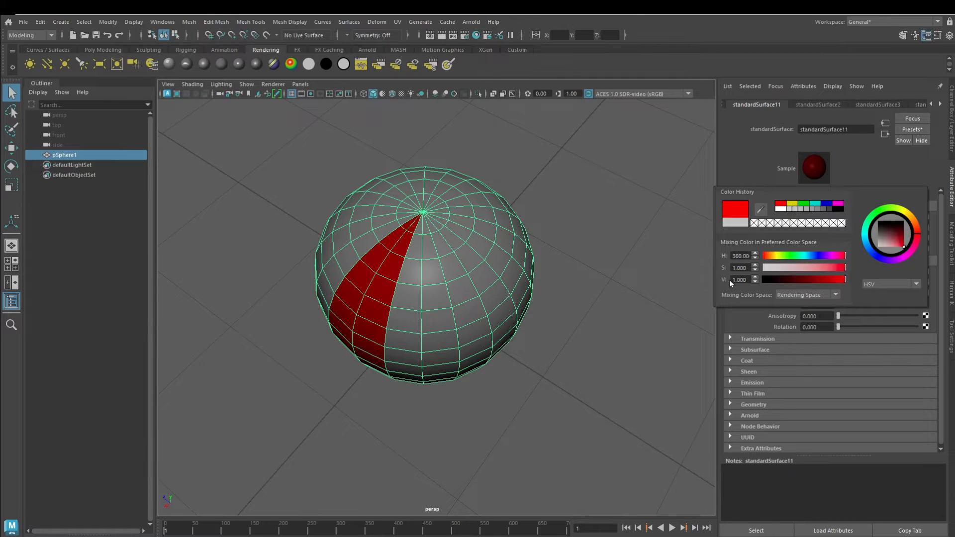
# Set the base colour of standardSurface2 to a fully saturated orange with a hue of about 32
pyautogui.keyDown('alt'); pyautogui.moveTo(497, 298); pyautogui.dragTo(527, 279); pyautogui.keyUp('alt')
pyautogui.click(818, 104)
pyautogui.click(817, 227)
pyautogui.moveTo(818, 268); pyautogui.dragTo(843, 267)
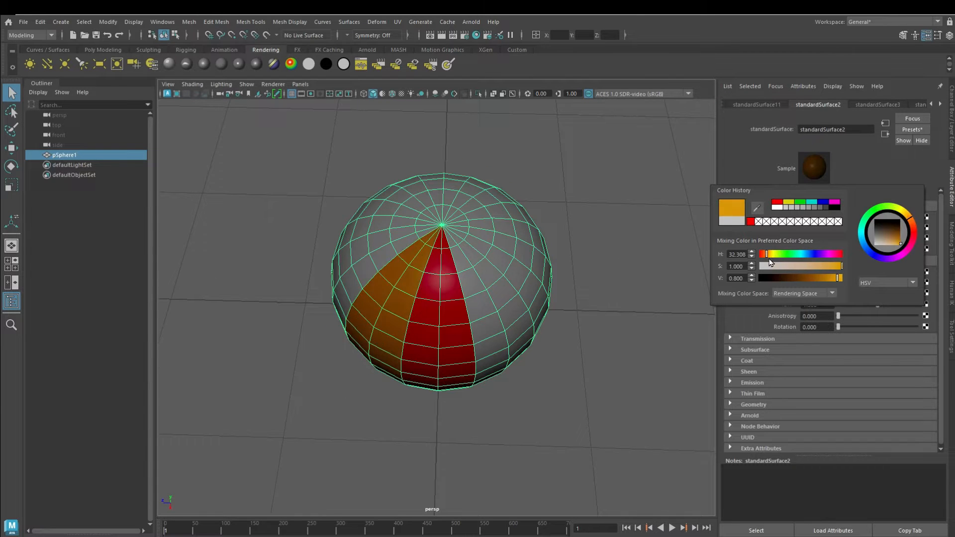
# Set the base colours of standardSurface3 and standardSurface4 to yellow and green
pyautogui.keyDown('alt'); pyautogui.moveTo(498, 298); pyautogui.dragTo(553, 293); pyautogui.keyUp('alt')
pyautogui.click(877, 104)
pyautogui.click(817, 227)
pyautogui.click(789, 202)
pyautogui.click(921, 105)
pyautogui.click(817, 227)
pyautogui.click(800, 202)
# Colour standardSurface5 teal green with a hue of about 157 and standardSurface6 cyan
pyautogui.click(940, 105)
pyautogui.click(817, 227)
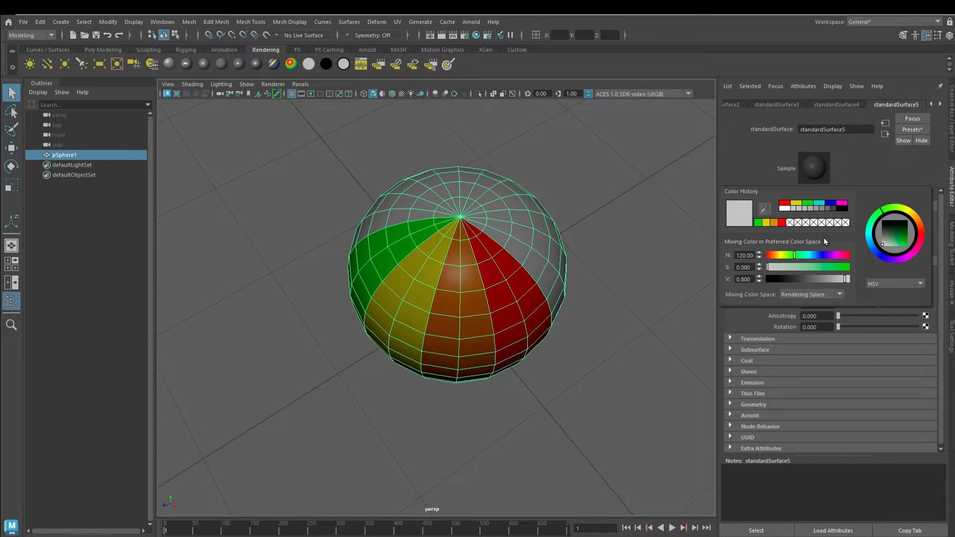
pyautogui.click(802, 255)
pyautogui.click(940, 105)
pyautogui.click(821, 227)
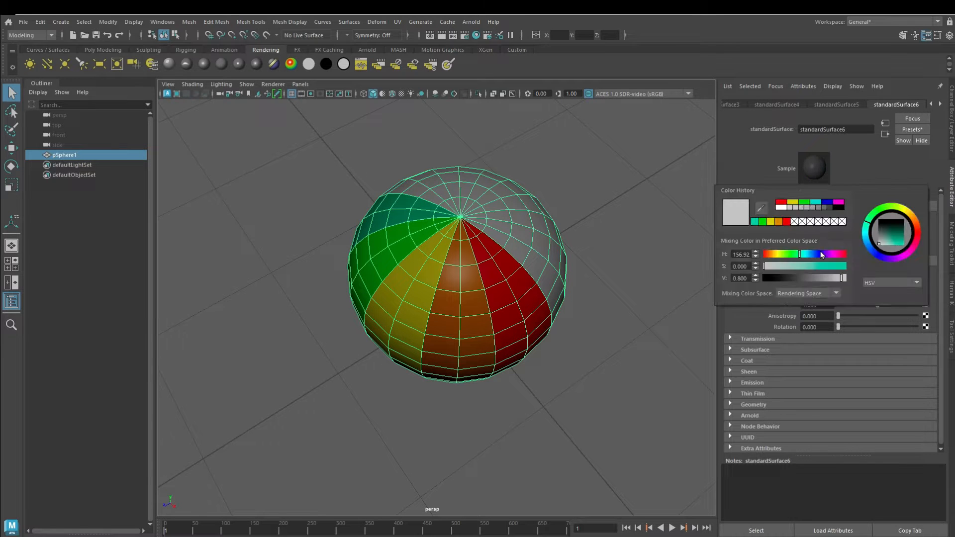
pyautogui.click(815, 203)
# Set the base colours of standardSurface7 and standardSurface8 to light blue and deep blue
pyautogui.click(941, 105)
pyautogui.click(816, 228)
pyautogui.click(821, 202)
pyautogui.moveTo(874, 256); pyautogui.dragTo(860, 249)
pyautogui.click(941, 105)
pyautogui.click(828, 227)
pyautogui.click(832, 256)
pyautogui.click(836, 203)
pyautogui.keyDown('alt'); pyautogui.moveTo(557, 214); pyautogui.dragTo(601, 248); pyautogui.keyUp('alt')
# Set the base colours of standardSurface9 and standardSurface10 to purple and magenta
pyautogui.click(941, 104)
pyautogui.click(825, 227)
pyautogui.click(842, 203)
pyautogui.moveTo(837, 255); pyautogui.dragTo(819, 259)
pyautogui.click(940, 104)
pyautogui.click(816, 227)
pyautogui.click(834, 202)
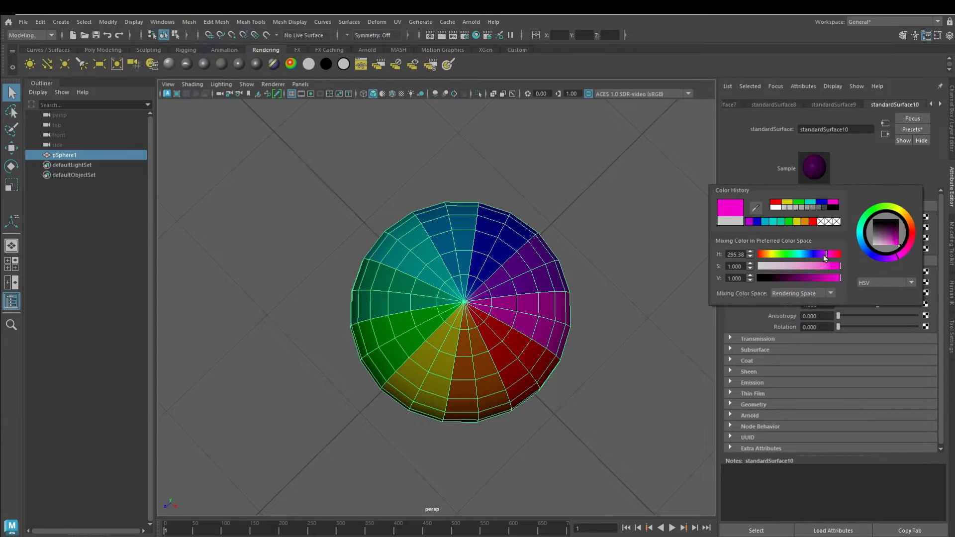
# Scale the vertical edge lines between the balloon's coloured strips inward and bevel them
pyautogui.click(529, 362)
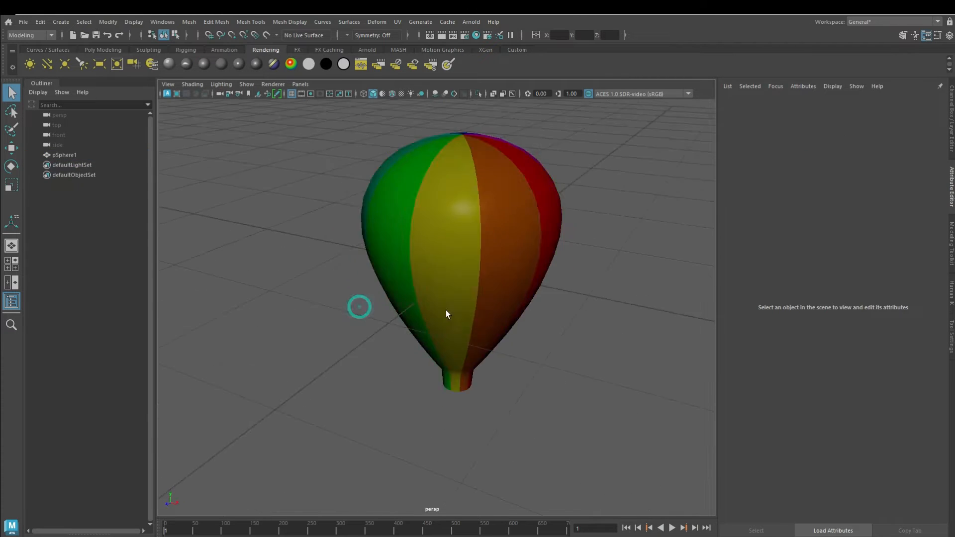
pyautogui.click(446, 309)
pyautogui.keyDown('alt'); pyautogui.moveTo(454, 305); pyautogui.dragTo(506, 299); pyautogui.keyUp('alt')
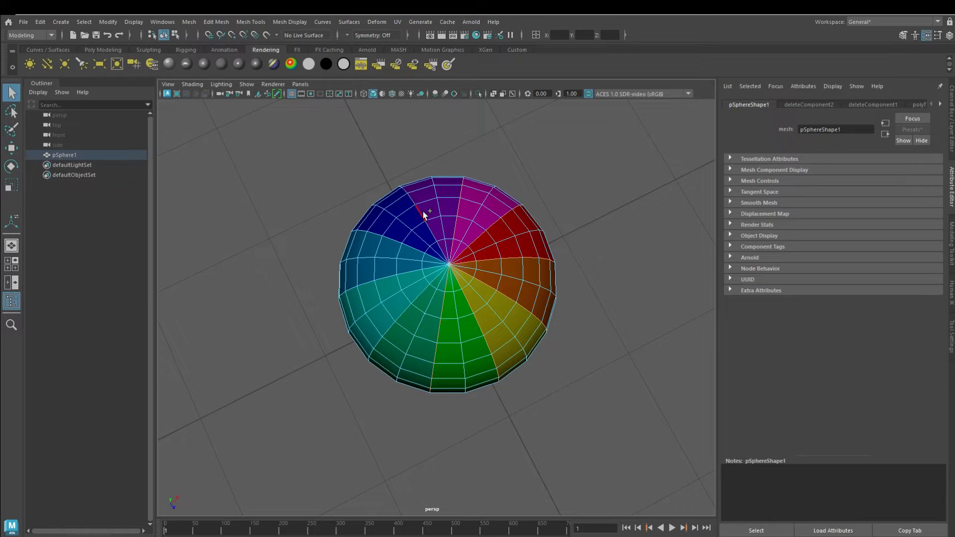
pyautogui.press('r')
pyautogui.keyDown('alt'); pyautogui.moveTo(405, 303); pyautogui.dragTo(408, 248); pyautogui.keyUp('alt')
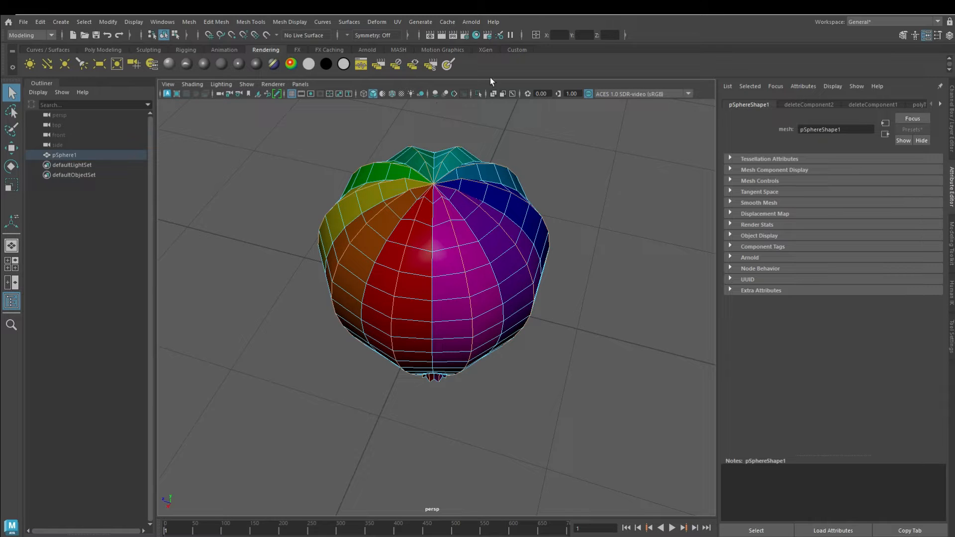
pyautogui.click(517, 51)
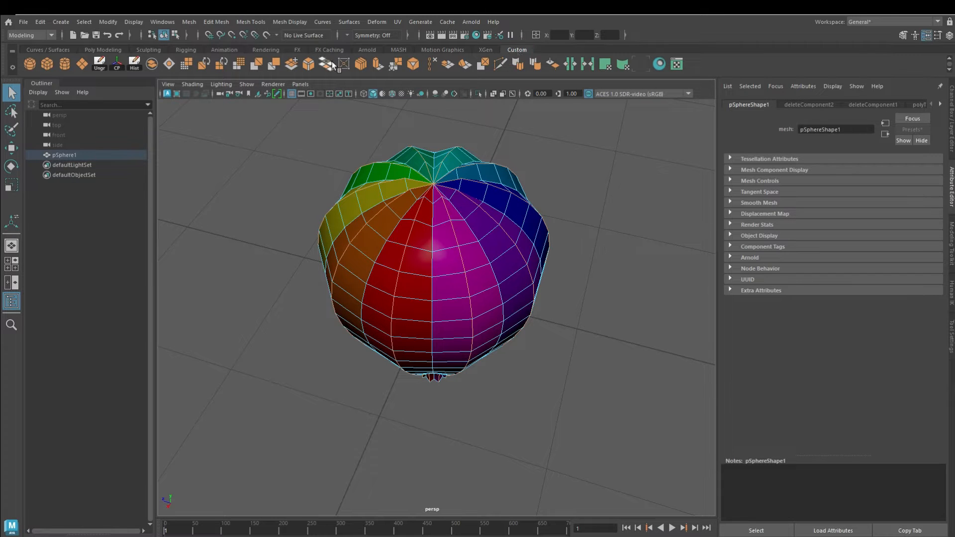
pyautogui.click(309, 63)
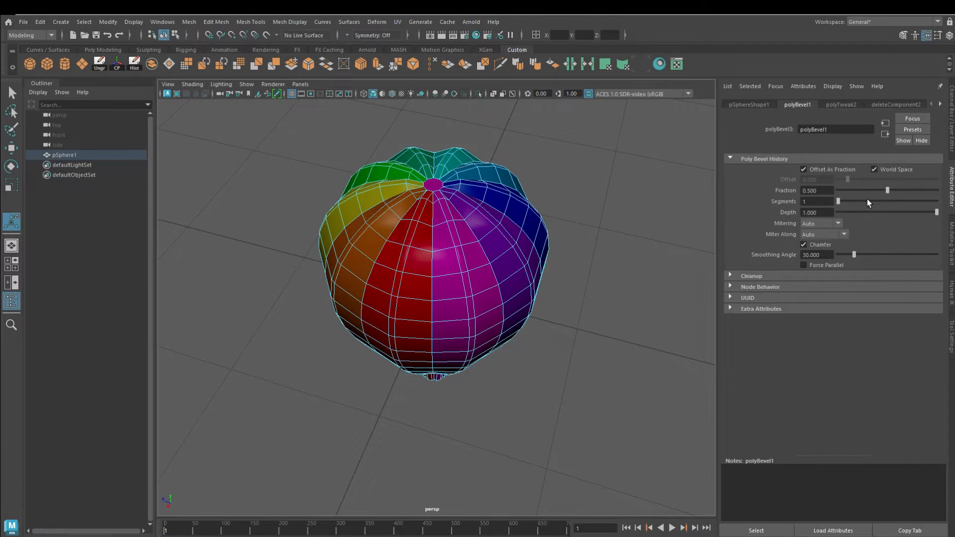
# Delete the small cap face at the balloon's pole and select an edge loop for scaling
pyautogui.keyDown('alt'); pyautogui.moveTo(596, 292); pyautogui.dragTo(406, 408); pyautogui.keyUp('alt')
pyautogui.moveTo(416, 253); pyautogui.dragTo(417, 280, button='right')
pyautogui.click(438, 318)
pyautogui.press('Delete')
pyautogui.doubleClick(423, 267)
pyautogui.keyDown('alt'); pyautogui.moveTo(448, 333); pyautogui.dragTo(409, 250); pyautogui.keyUp('alt')
pyautogui.click(15, 192)
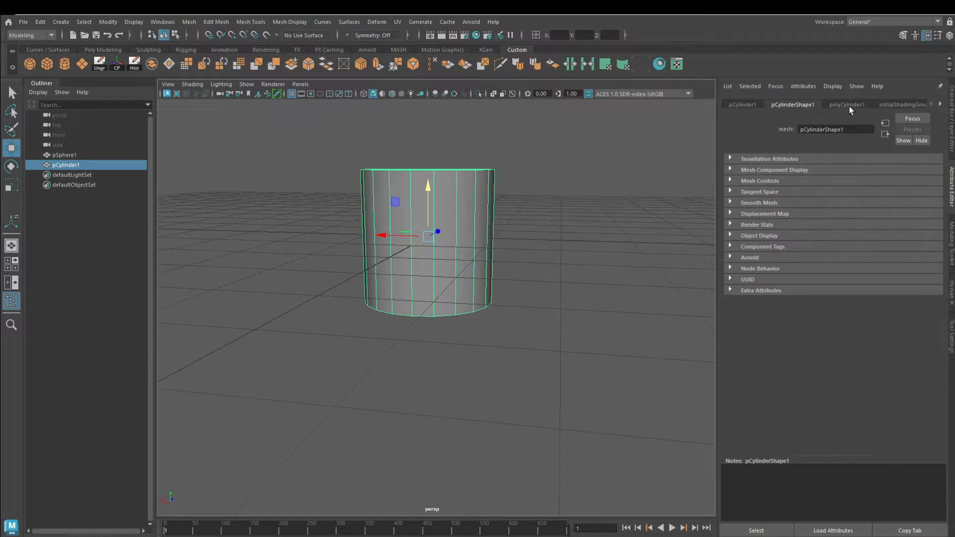
# Reduce the new cylinder's axis subdivisions and position it beneath the balloon's mouth as the basket
pyautogui.click(849, 106)
pyautogui.moveTo(873, 206); pyautogui.dragTo(852, 206)
pyautogui.moveTo(428, 187); pyautogui.dragTo(450, 316)
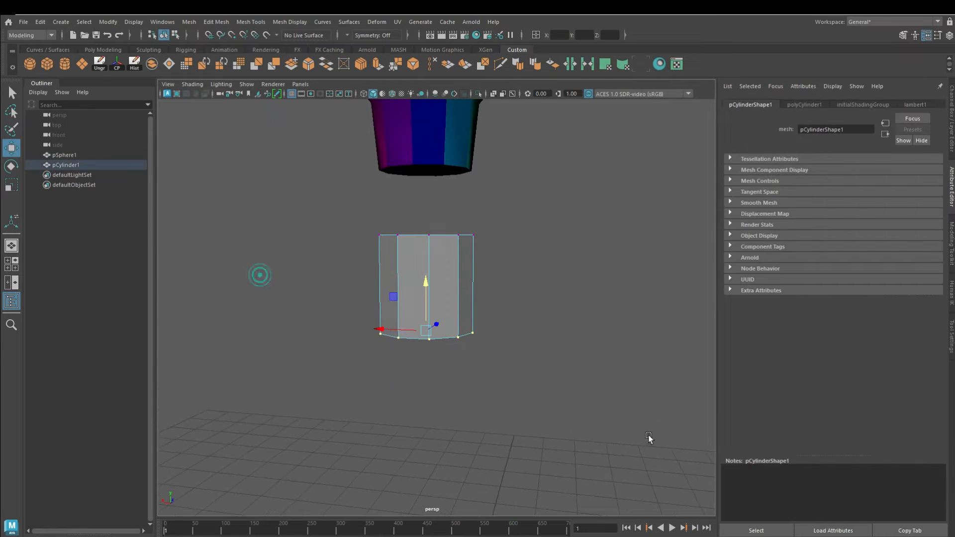
# Taper the basket cylinder toward its bottom ring of vertices and raise that ring to shorten it
pyautogui.keyDown('alt'); pyautogui.moveTo(649, 438); pyautogui.dragTo(647, 473); pyautogui.keyUp('alt')
pyautogui.moveTo(426, 378); pyautogui.dragTo(410, 372)
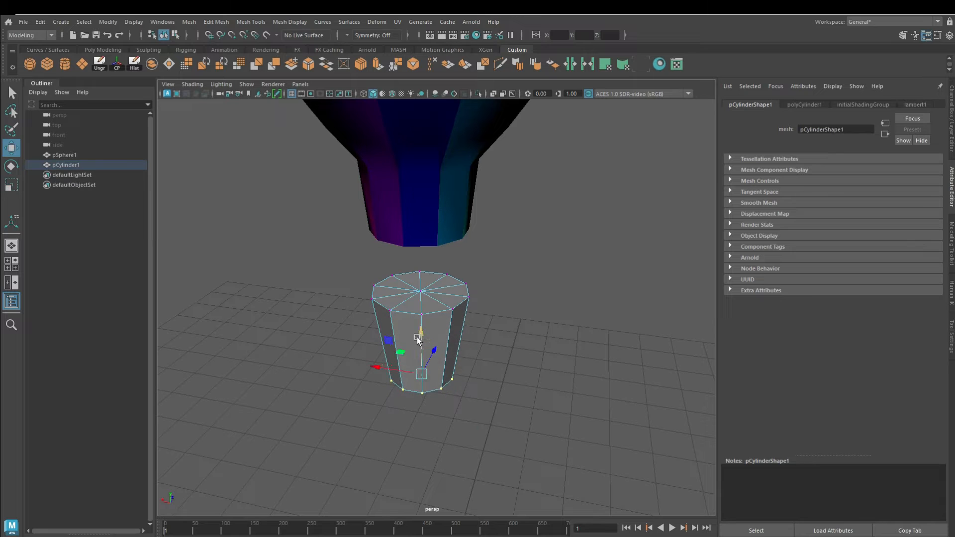
pyautogui.moveTo(417, 336); pyautogui.dragTo(418, 309)
# Extrude the basket's top faces inward and down to hollow it out, leaving a thin rim
pyautogui.moveTo(393, 308); pyautogui.dragTo(392, 319, button='right')
pyautogui.click(379, 64)
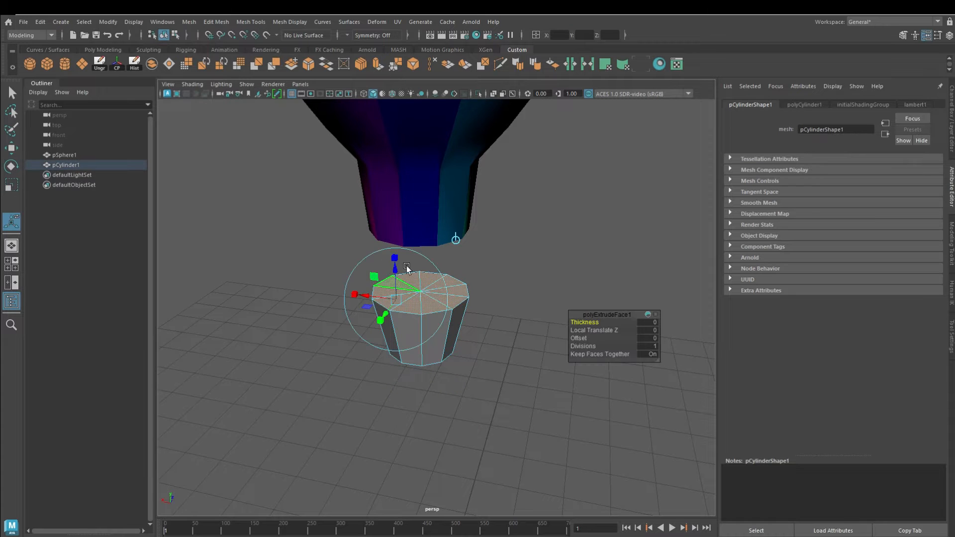
pyautogui.click(368, 60)
pyautogui.moveTo(398, 275); pyautogui.dragTo(404, 355)
pyautogui.press('r')
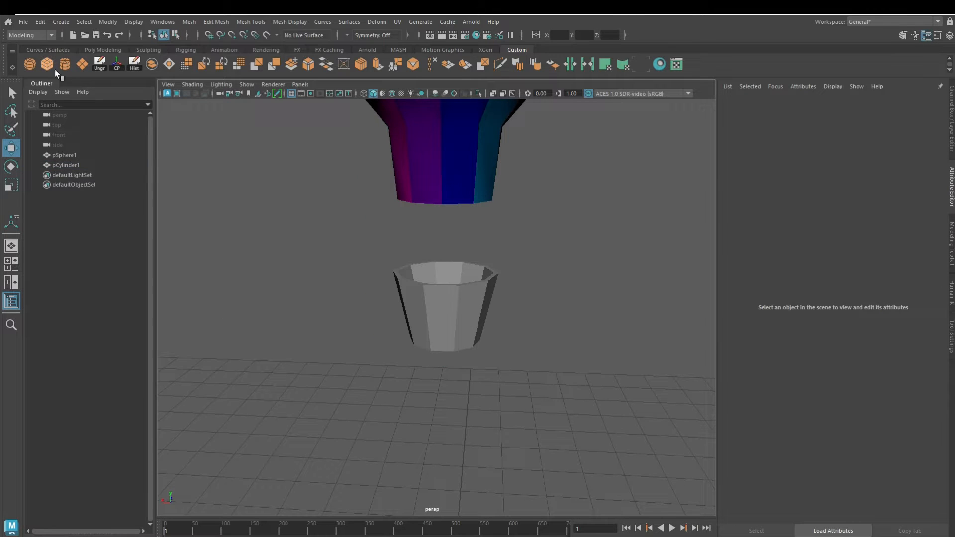
# Create a cube, snap it to a corner of the basket's rim and scale it down to rope thickness
pyautogui.click(47, 68)
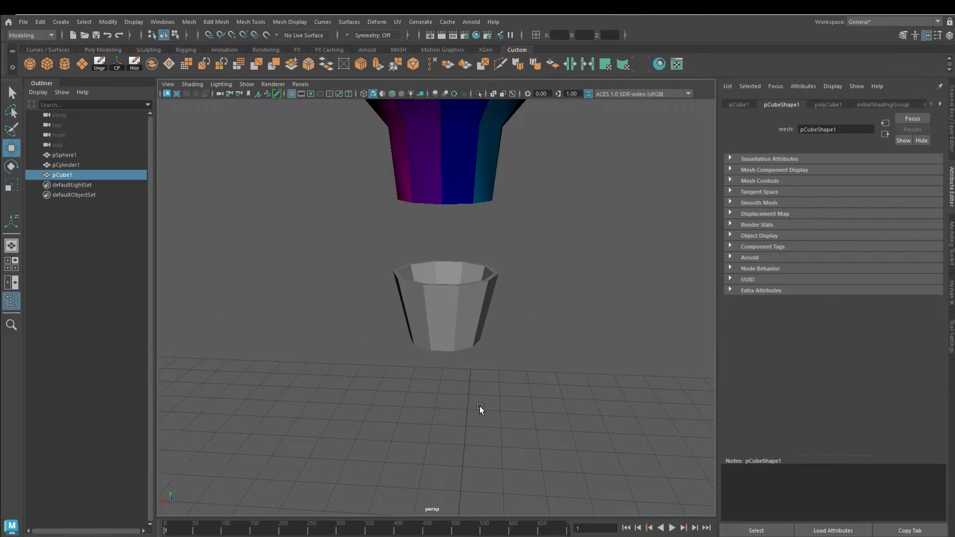
pyautogui.press('v')
pyautogui.moveTo(442, 350); pyautogui.dragTo(422, 282, button='middle')
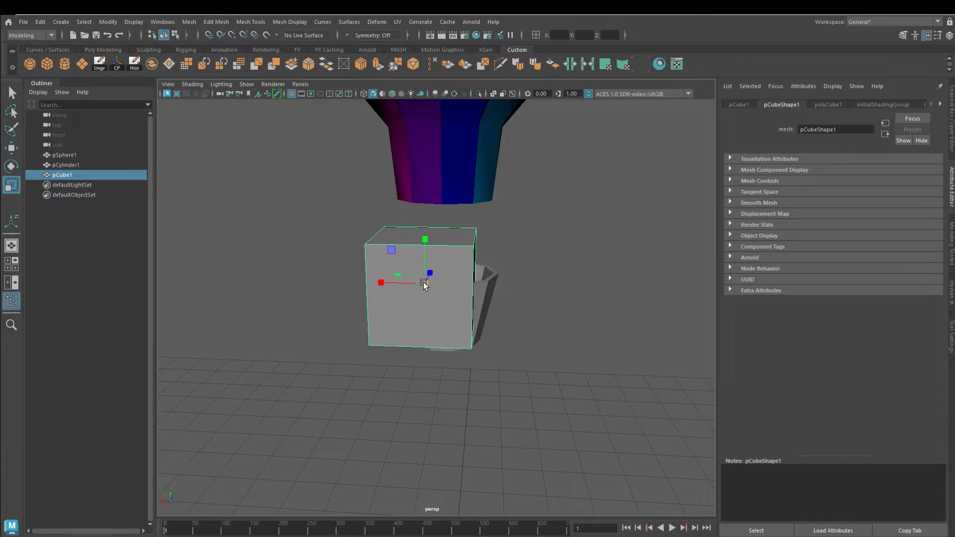
pyautogui.moveTo(424, 283); pyautogui.dragTo(354, 267)
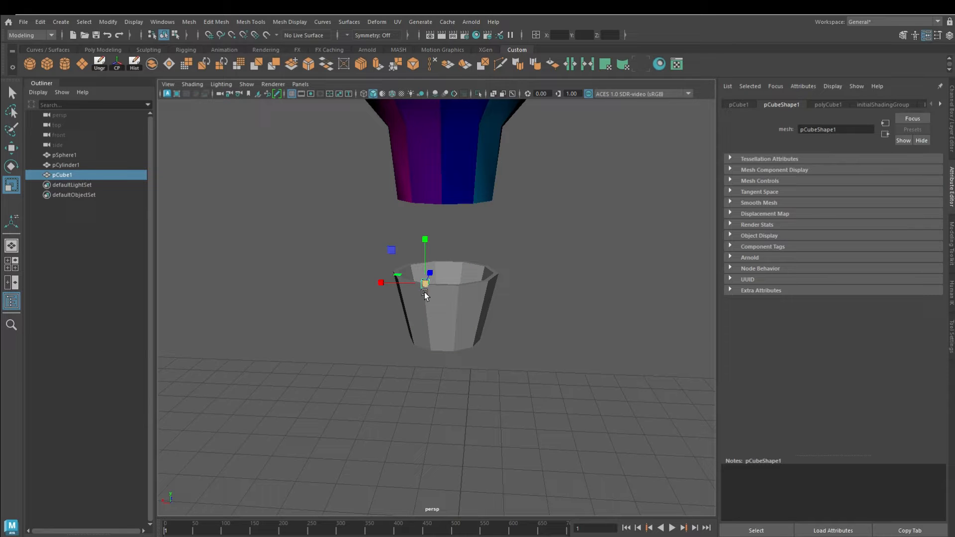
# Stretch the tiny cube into a rope by snapping its upper end to a corner of the balloon's mouth
pyautogui.click(175, 36)
pyautogui.click(425, 275)
pyautogui.press('w')
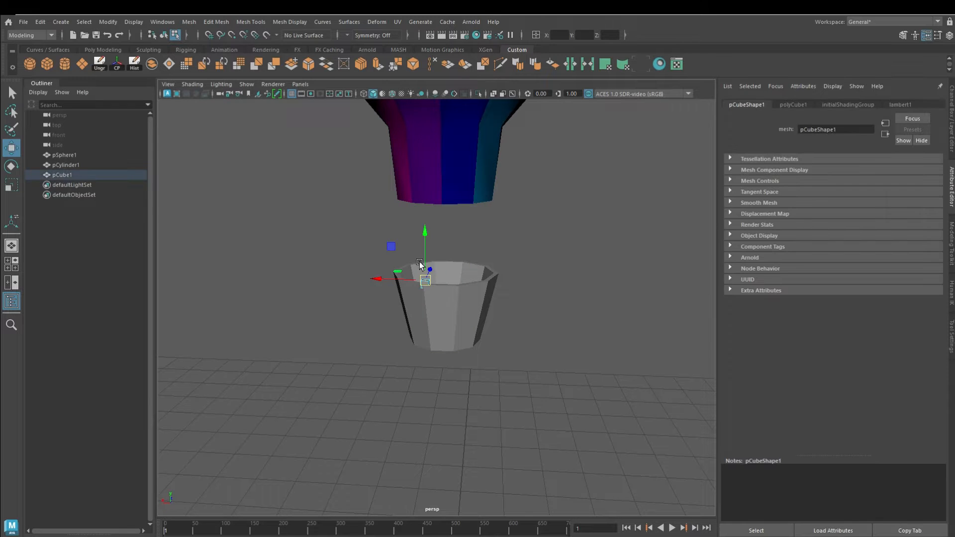
pyautogui.press('r')
pyautogui.keyDown('alt'); pyautogui.moveTo(422, 157); pyautogui.dragTo(386, 204); pyautogui.keyUp('alt')
pyautogui.press('v')
pyautogui.moveTo(341, 167); pyautogui.dragTo(351, 186)
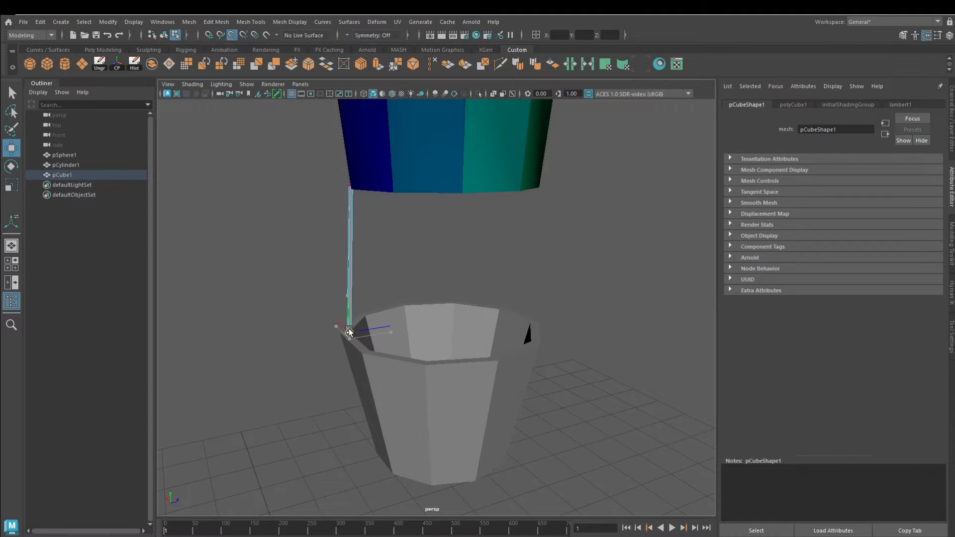
# Duplicate the rope and move the copy's upper end to the adjacent corner of the balloon's mouth
pyautogui.press('F8')
pyautogui.keyDown('alt'); pyautogui.moveTo(349, 331); pyautogui.dragTo(538, 320); pyautogui.keyUp('alt')
pyautogui.hotkey('ctrl', 'd')
pyautogui.click(367, 215)
pyautogui.click(516, 277)
pyautogui.press('F8')
# Duplicate both ropes together and set the copies' Y rotation to 72
pyautogui.hotkey('ctrl', 'a')
pyautogui.press('e')
pyautogui.keyDown('alt'); pyautogui.moveTo(552, 316); pyautogui.dragTo(508, 358); pyautogui.keyUp('alt')
pyautogui.keyDown('shift'); pyautogui.click(405, 298); pyautogui.keyUp('shift')
pyautogui.hotkey('ctrl', 'd')
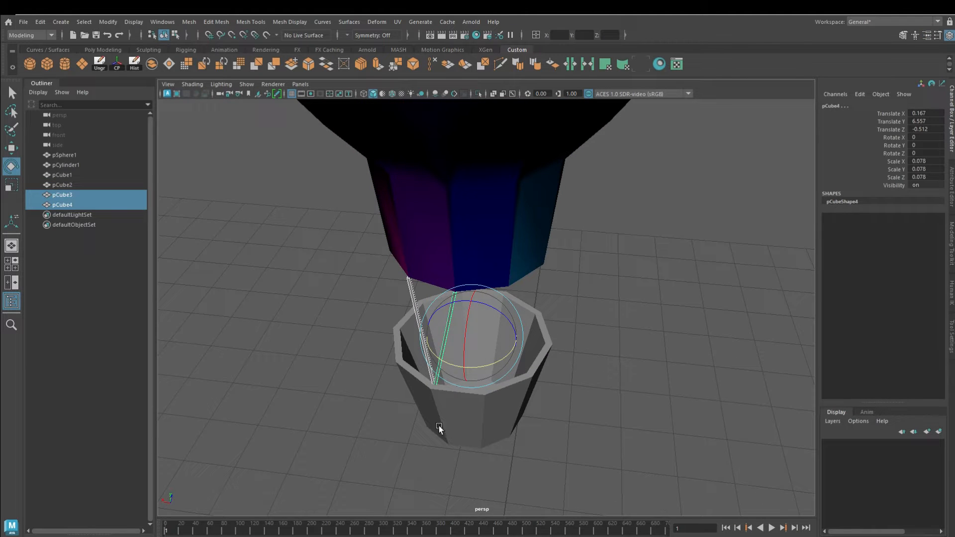
pyautogui.click(931, 144)
pyautogui.write('72')
pyautogui.press('Return')
# Repeat the transformed duplication three more times to complete the ring of ropes around the basket
pyautogui.hotkey('shift', 'd')
pyautogui.hotkey('shift', 'd')
pyautogui.keyDown('alt'); pyautogui.moveTo(539, 443); pyautogui.dragTo(588, 379); pyautogui.keyUp('alt')
pyautogui.hotkey('shift', 'd')
pyautogui.click(641, 373)
# Add a horizontal edge loop near the basket's bottom and scale it outward to straighten the side walls
pyautogui.keyDown('alt'); pyautogui.moveTo(641, 373); pyautogui.dragTo(497, 344, button='right'); pyautogui.keyUp('alt')
pyautogui.moveTo(498, 343)
pyautogui.keyDown('alt'); pyautogui.mouseDown()
pyautogui.moveTo(536, 366)
pyautogui.moveTo(480, 341)
pyautogui.mouseUp(); pyautogui.keyUp('alt')
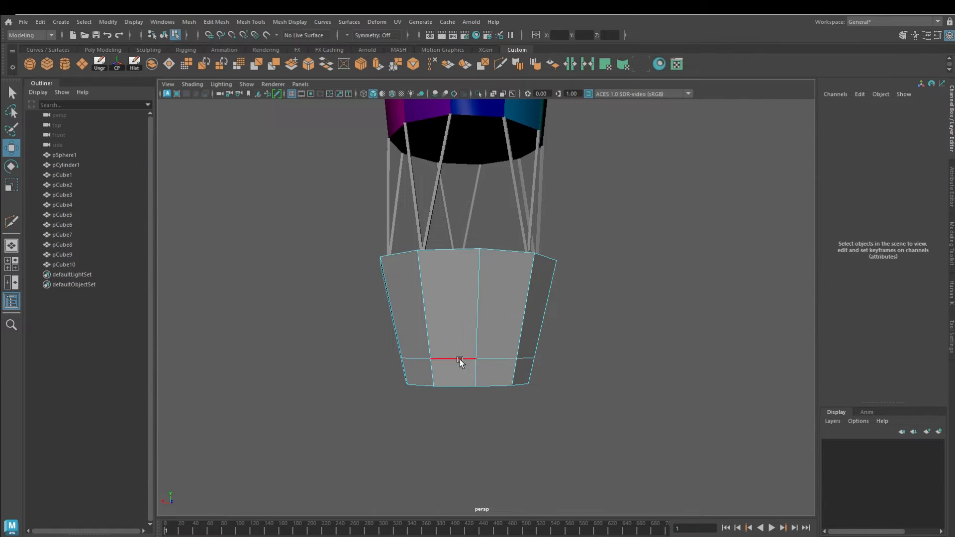
pyautogui.doubleClick(460, 361)
pyautogui.press('r')
pyautogui.moveTo(467, 360); pyautogui.dragTo(492, 368)
pyautogui.press('w')
pyautogui.moveTo(635, 308)
pyautogui.keyDown('alt'); pyautogui.mouseDown()
pyautogui.moveTo(644, 343)
pyautogui.moveTo(637, 309)
pyautogui.mouseUp(); pyautogui.keyUp('alt')
pyautogui.click(644, 343)
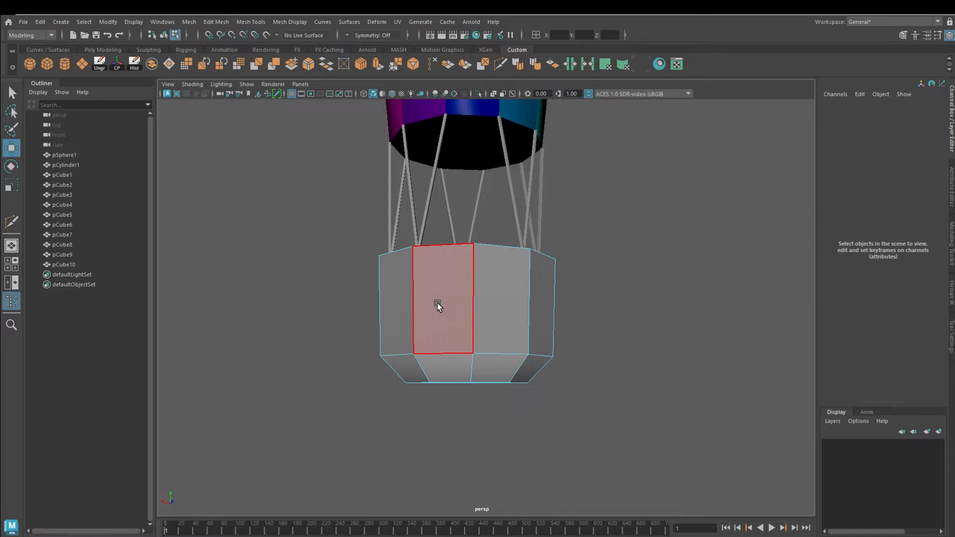
# Insert a second horizontal edge loop around the middle of the basket wall
pyautogui.doubleClick(459, 304)
pyautogui.press('e')
pyautogui.keyDown('alt'); pyautogui.moveTo(453, 319); pyautogui.dragTo(444, 361); pyautogui.keyUp('alt')
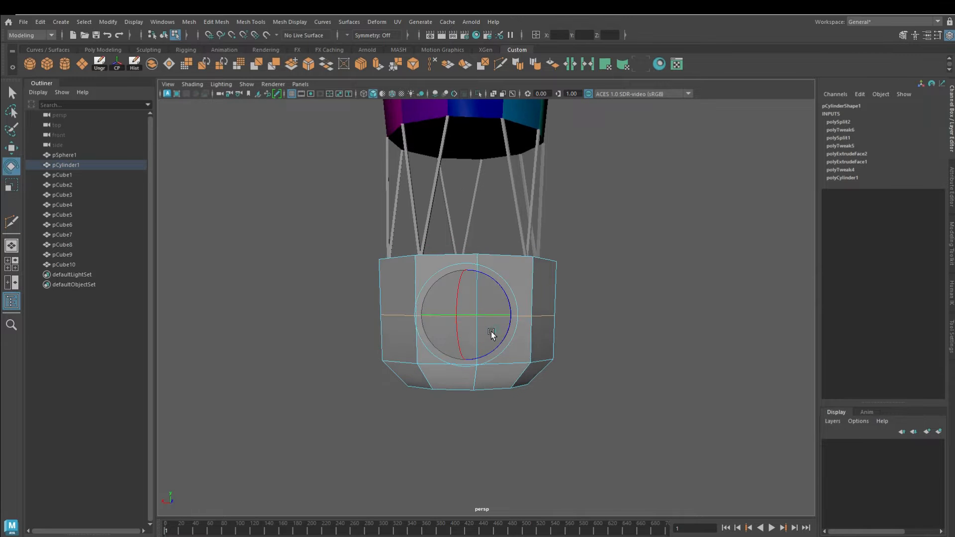
pyautogui.click(662, 373)
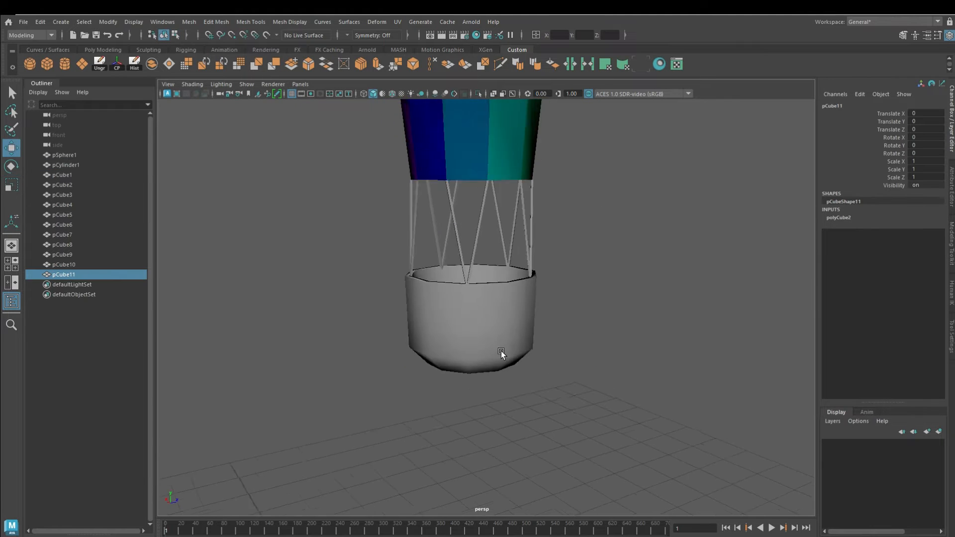
# Move the new cube from the basket's centre to the outside of its wall
pyautogui.scroll(-5, 473, 271)
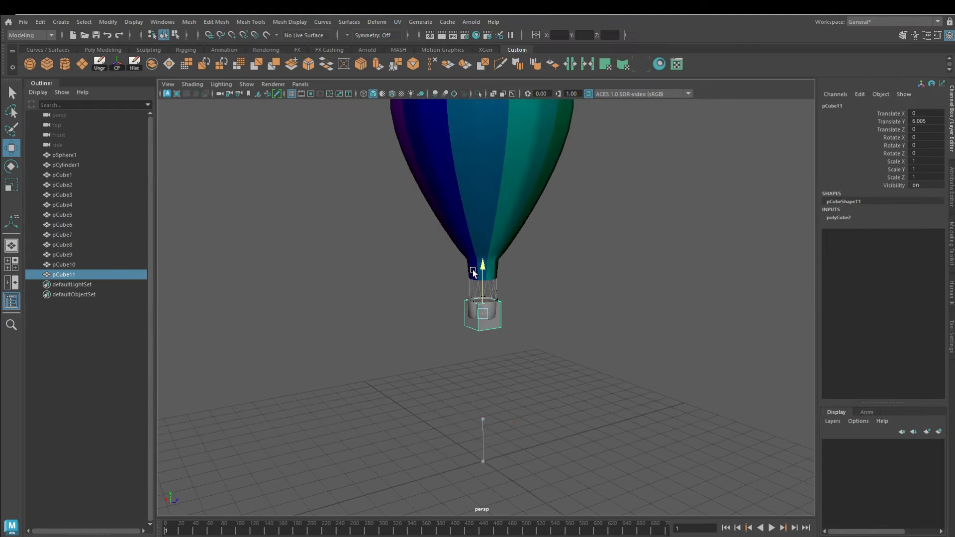
pyautogui.press('f')
pyautogui.moveTo(477, 297); pyautogui.dragTo(401, 381)
pyautogui.moveTo(438, 366); pyautogui.dragTo(535, 395)
pyautogui.moveTo(477, 363); pyautogui.dragTo(503, 277)
# Narrow the cube to about 0.047 in X and Z and set it against a corner of the basket's wall
pyautogui.press('r')
pyautogui.keyDown('alt'); pyautogui.moveTo(587, 369); pyautogui.dragTo(590, 344); pyautogui.keyUp('alt')
pyautogui.moveTo(508, 278); pyautogui.dragTo(499, 295)
pyautogui.press('w')
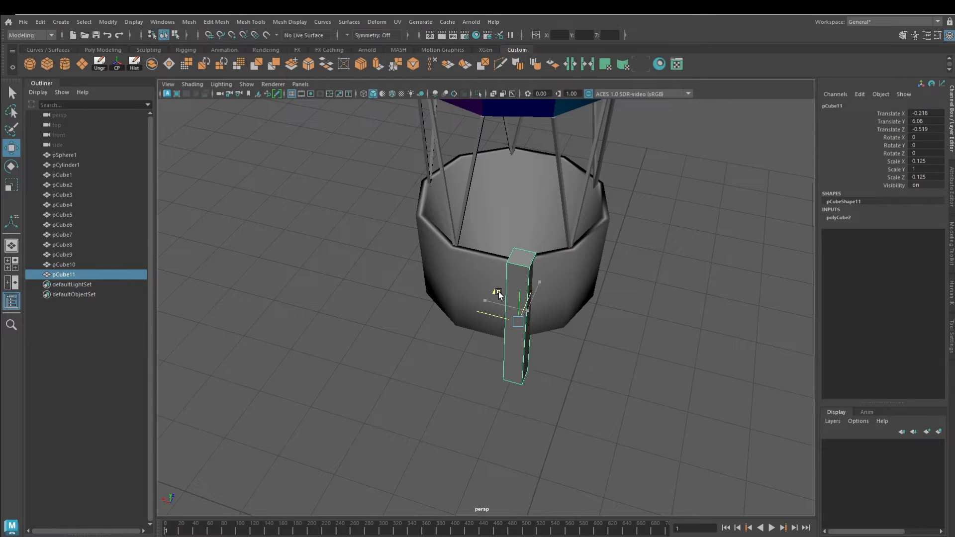
pyautogui.keyDown('alt'); pyautogui.moveTo(520, 399); pyautogui.dragTo(527, 369); pyautogui.keyUp('alt')
pyautogui.press('r')
pyautogui.keyDown('alt'); pyautogui.moveTo(491, 265); pyautogui.dragTo(511, 307); pyautogui.keyUp('alt')
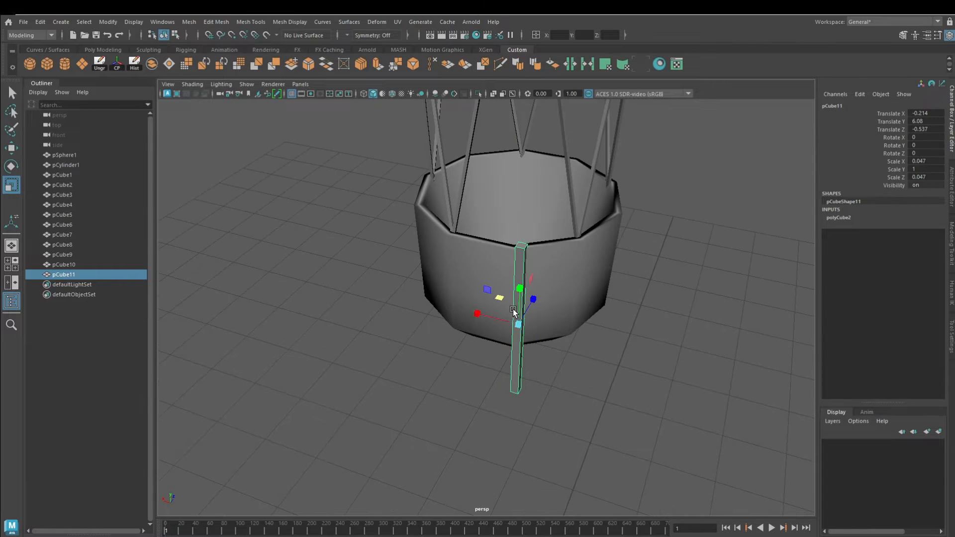
# Cut an edge loop near the top of the thin post and raise its bottom vertices to shorten it
pyautogui.click(500, 64)
pyautogui.moveTo(521, 268); pyautogui.dragTo(475, 268, button='right')
pyautogui.moveTo(469, 365); pyautogui.dragTo(673, 454)
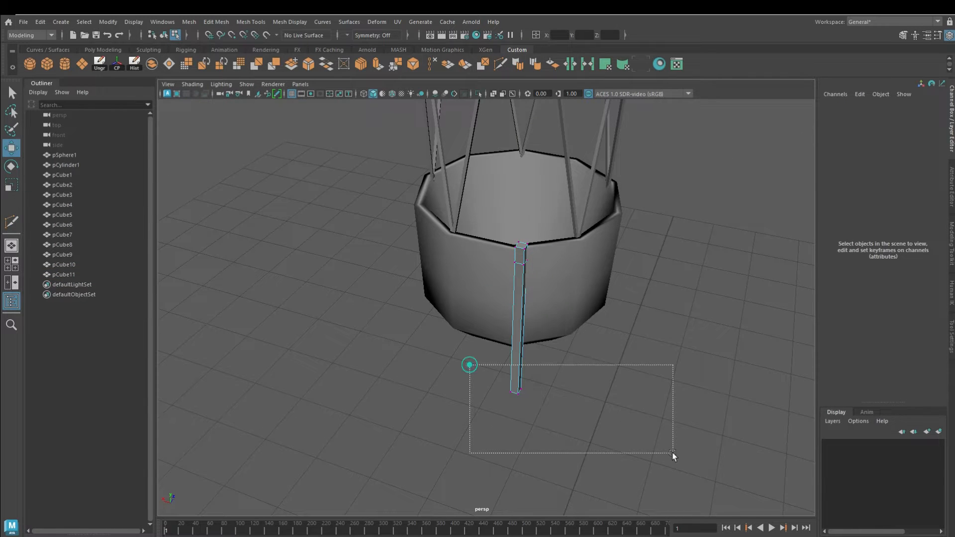
pyautogui.keyDown('alt'); pyautogui.moveTo(587, 423); pyautogui.dragTo(632, 388); pyautogui.keyUp('alt')
pyautogui.moveTo(522, 343); pyautogui.dragTo(527, 234)
# Flare the bottom end of the thin post on the basket wall into a short teardrop shape
pyautogui.keyDown('alt'); pyautogui.moveTo(617, 403); pyautogui.dragTo(599, 388); pyautogui.keyUp('alt')
pyautogui.press('f')
pyautogui.scroll(-10, 599, 388)
pyautogui.scroll(8, 485, 338)
pyautogui.scroll(-5, 484, 333)
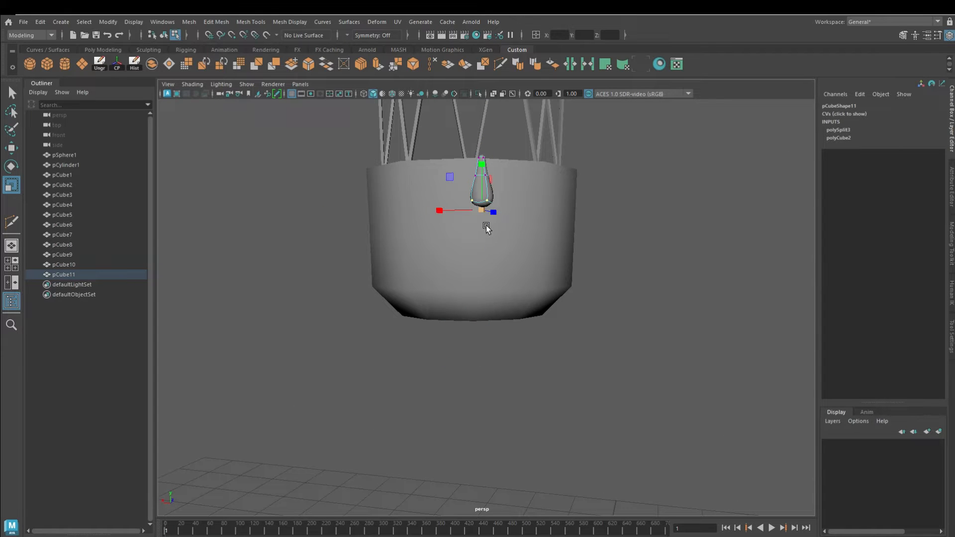
# Extrude the teardrop's bottom face and scale it to round off the sandbag's base
pyautogui.press('w')
pyautogui.keyDown('alt'); pyautogui.moveTo(486, 228); pyautogui.dragTo(493, 341); pyautogui.keyUp('alt')
pyautogui.moveTo(465, 284); pyautogui.dragTo(466, 319, button='right')
pyautogui.click(465, 287)
pyautogui.hotkey('ctrl', 'e')
pyautogui.moveTo(465, 256); pyautogui.dragTo(466, 246)
pyautogui.press('r')
pyautogui.keyDown('alt'); pyautogui.moveTo(466, 246); pyautogui.dragTo(473, 308); pyautogui.keyUp('alt')
# Adjust the sandbag's middle edge loop and insert another loop just below its top to form a neck
pyautogui.moveTo(468, 334); pyautogui.dragTo(469, 306, button='right')
pyautogui.doubleClick(465, 328)
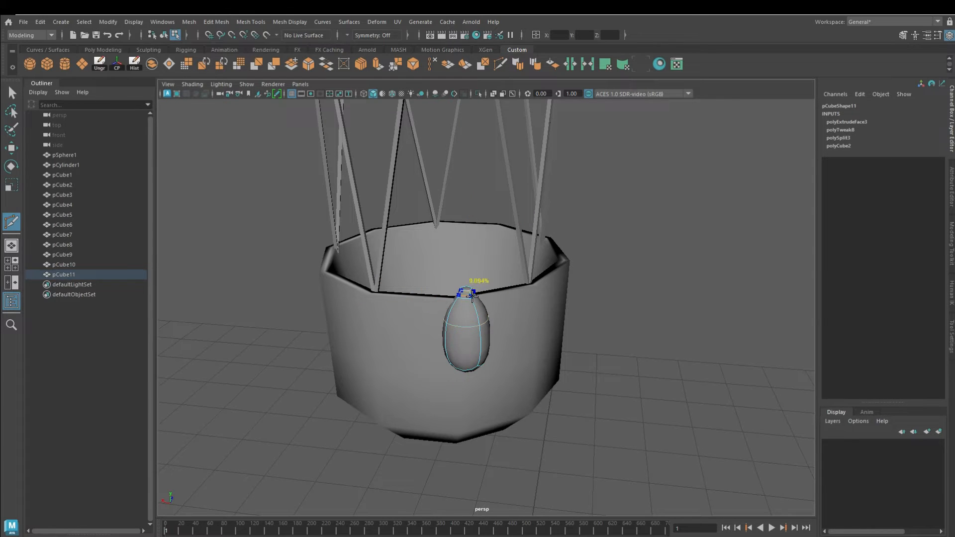
pyautogui.click(472, 296)
pyautogui.press('w')
pyautogui.moveTo(465, 289)
pyautogui.mouseDown()
pyautogui.moveTo(463, 265)
pyautogui.moveTo(462, 301)
pyautogui.mouseUp()
pyautogui.keyDown('alt'); pyautogui.moveTo(490, 352); pyautogui.dragTo(498, 328); pyautogui.keyUp('alt')
# Centre the sandbag's pivot and rotate the sandbag to line up with the basket wall
pyautogui.moveTo(467, 278); pyautogui.dragTo(493, 256, button='right')
pyautogui.moveTo(465, 350)
pyautogui.mouseDown()
pyautogui.moveTo(464, 373)
pyautogui.moveTo(464, 364)
pyautogui.mouseUp()
pyautogui.keyDown('alt'); pyautogui.moveTo(485, 299); pyautogui.dragTo(533, 325); pyautogui.keyUp('alt')
pyautogui.press('e')
pyautogui.click(117, 64)
pyautogui.moveTo(494, 374); pyautogui.dragTo(509, 374)
pyautogui.moveTo(503, 339); pyautogui.dragTo(501, 327)
pyautogui.click(607, 348)
# Move the sandbag against the outside of the basket's rim and smooth its mesh
pyautogui.keyDown('alt'); pyautogui.moveTo(597, 369); pyautogui.dragTo(548, 357); pyautogui.keyUp('alt')
pyautogui.click(470, 348)
pyautogui.press('w')
pyautogui.keyDown('alt'); pyautogui.moveTo(638, 339); pyautogui.dragTo(668, 360); pyautogui.keyUp('alt')
pyautogui.moveTo(471, 332); pyautogui.dragTo(476, 338)
pyautogui.press('1')
pyautogui.click(241, 66)
# Place the sandbag's pivot at the centre of the basket with its transforms frozen
pyautogui.click(668, 421)
pyautogui.click(506, 376)
pyautogui.press('d')
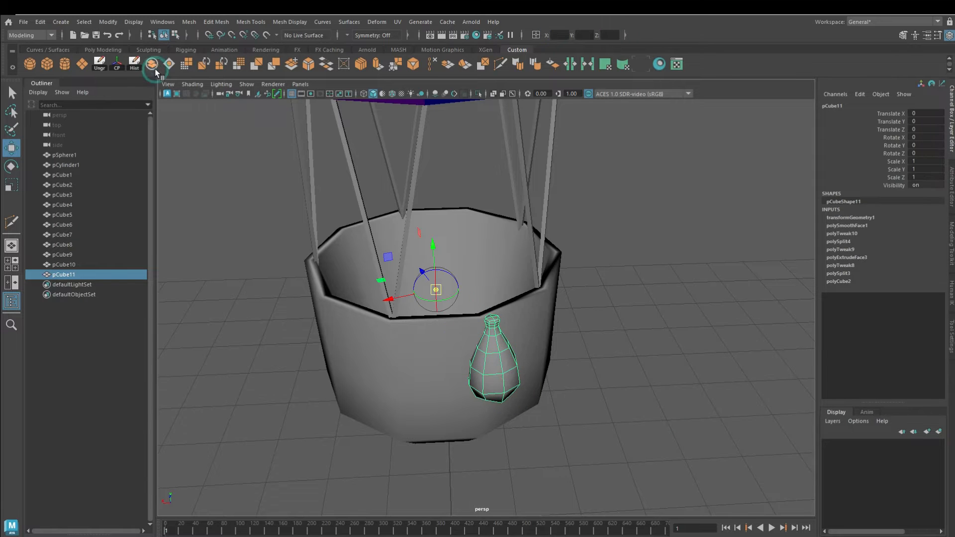
pyautogui.click(152, 63)
pyautogui.press('Delete')
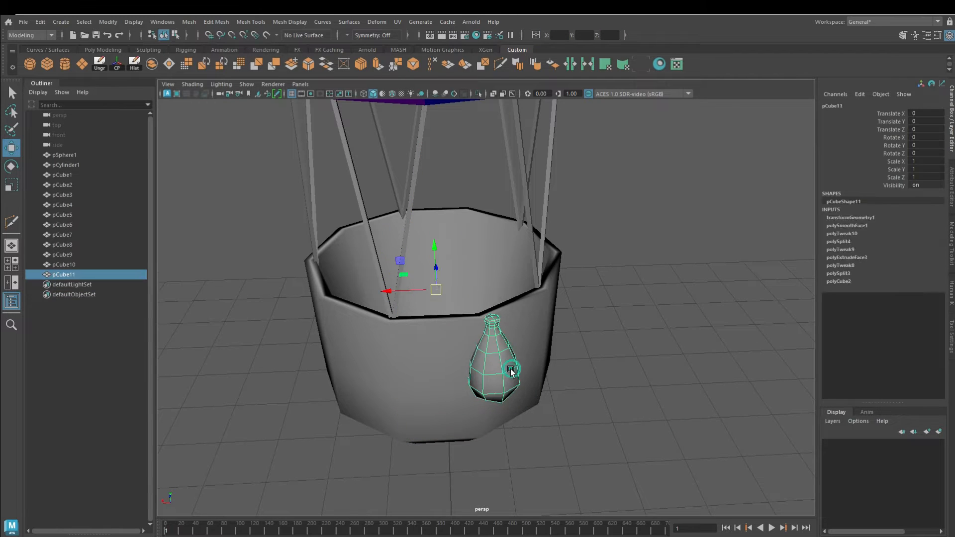
# Duplicate the sandbag and rotate the copy -60 degrees in Y around the basket
pyautogui.click(510, 371)
pyautogui.hotkey('ctrl', 'd')
pyautogui.press('e')
pyautogui.moveTo(458, 315); pyautogui.dragTo(404, 319)
pyautogui.scroll(-3, 522, 393)
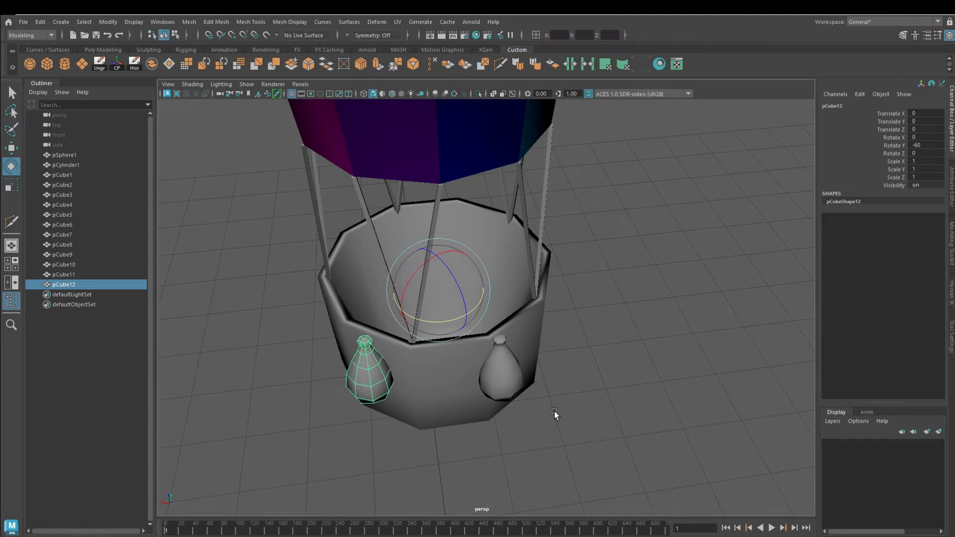
# Repeat the rotated duplicate four more times to complete the ring of sandbags around the basket
pyautogui.hotkey('shift', 'd')
pyautogui.hotkey('shift', 'd')
pyautogui.hotkey('shift', 'd')
pyautogui.hotkey('shift', 'd')
pyautogui.scroll(3, 647, 448)
pyautogui.keyDown('alt'); pyautogui.moveTo(633, 429); pyautogui.dragTo(646, 449); pyautogui.keyUp('alt')
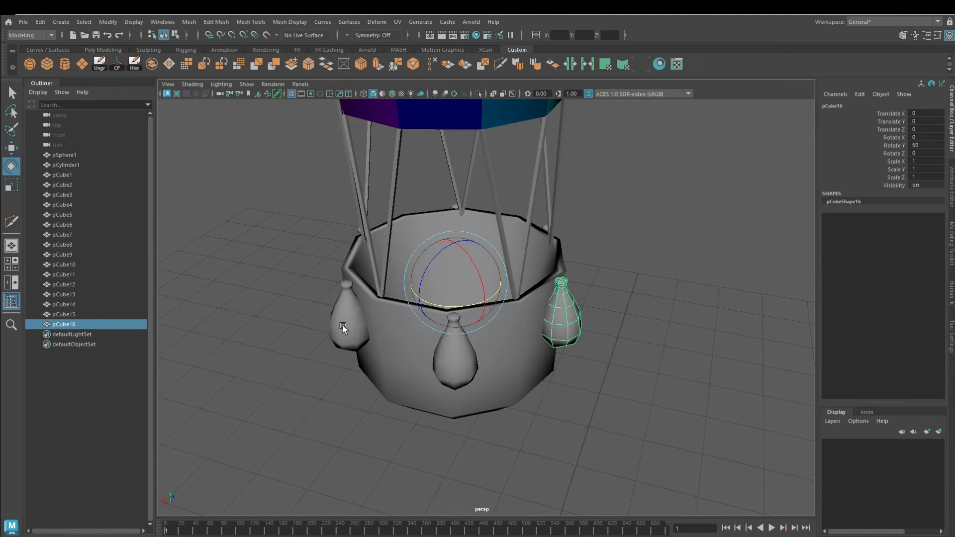
# Extrude the ring of faces on the basket's rim, then extrude the outer ring outward by 0.036
pyautogui.click(397, 349)
pyautogui.moveTo(397, 350); pyautogui.dragTo(398, 379, button='right')
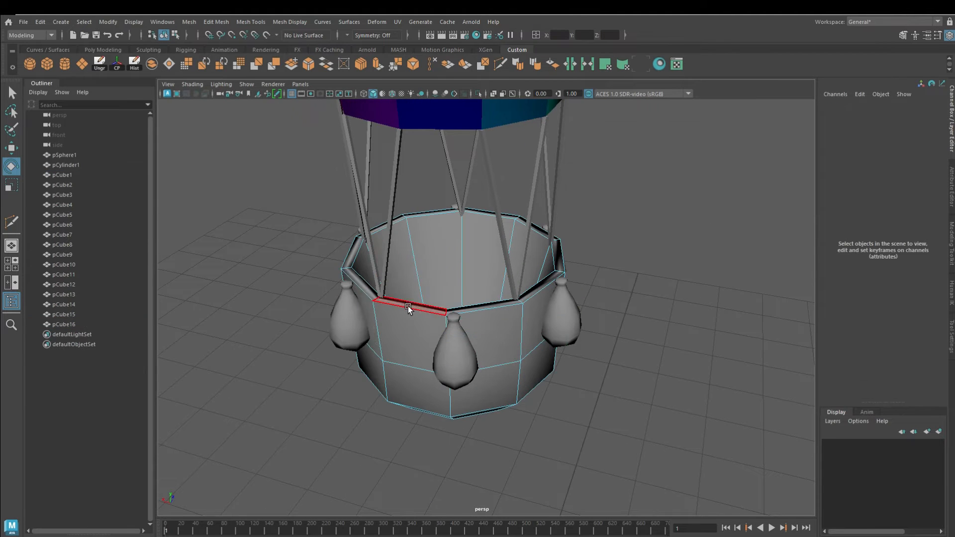
pyautogui.click(409, 305)
pyautogui.keyDown('shift'); pyautogui.doubleClick(350, 276); pyautogui.keyUp('shift')
pyautogui.click(378, 63)
pyautogui.click(412, 294)
pyautogui.keyDown('shift'); pyautogui.doubleClick(487, 296); pyautogui.keyUp('shift')
pyautogui.click(378, 63)
pyautogui.moveTo(330, 284); pyautogui.dragTo(322, 286)
# Raise the edge loop along the inner side of the basket's rim slightly
pyautogui.moveTo(406, 298); pyautogui.dragTo(404, 277, button='right')
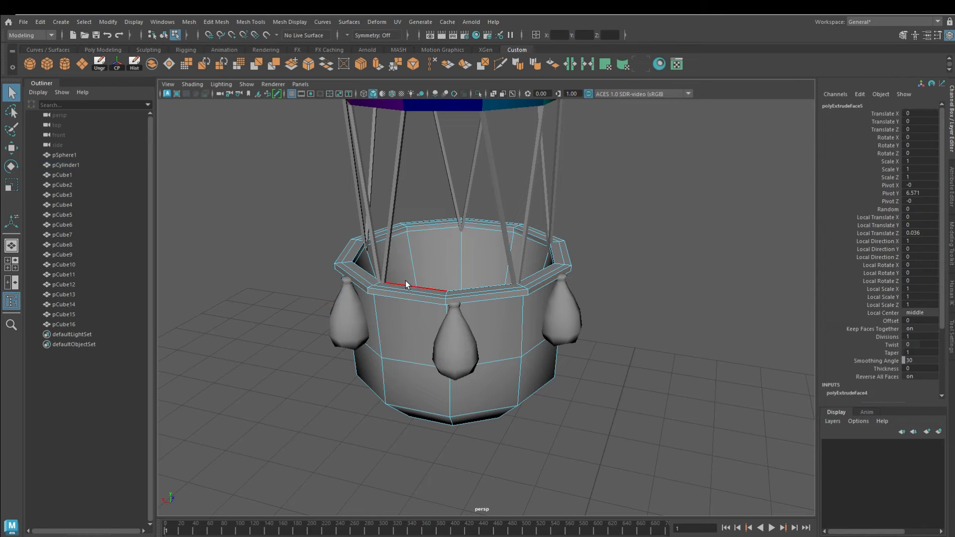
pyautogui.doubleClick(406, 282)
pyautogui.press('w')
pyautogui.moveTo(452, 210); pyautogui.dragTo(452, 206)
pyautogui.moveTo(452, 248); pyautogui.dragTo(490, 226, button='right')
pyautogui.click(634, 290)
# Apply the soften/harden edge operation to all ten ropes
pyautogui.scroll(-7, 634, 290)
pyautogui.moveTo(557, 248); pyautogui.dragTo(405, 264)
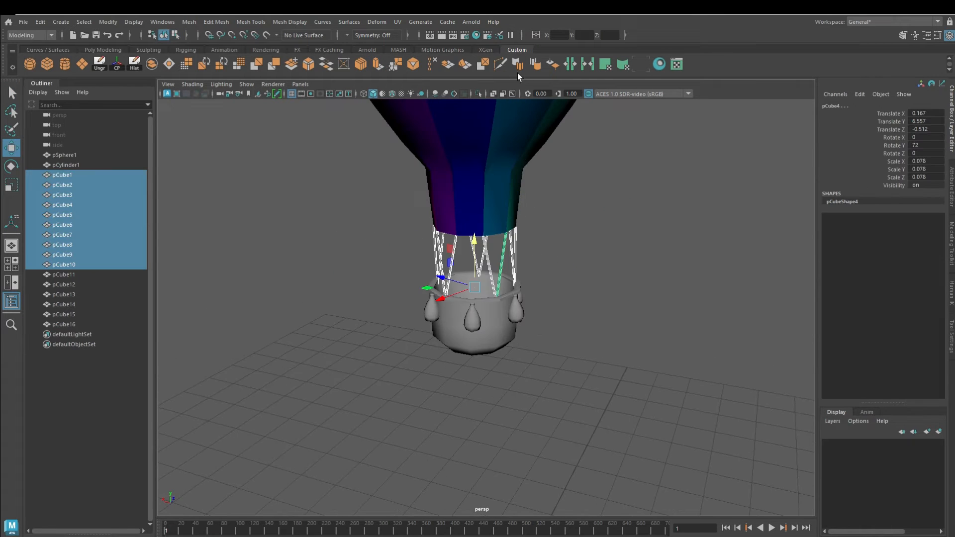
pyautogui.click(535, 65)
pyautogui.scroll(7, 525, 286)
pyautogui.keyDown('alt'); pyautogui.moveTo(525, 285); pyautogui.dragTo(533, 343, button='middle'); pyautogui.keyUp('alt')
# Assign a new material to the ten ropes and colour it dark brown
pyautogui.moveTo(522, 298); pyautogui.dragTo(560, 276, button='right')
pyautogui.click(334, 190)
pyautogui.moveTo(333, 192); pyautogui.dragTo(614, 224)
pyautogui.click(267, 50)
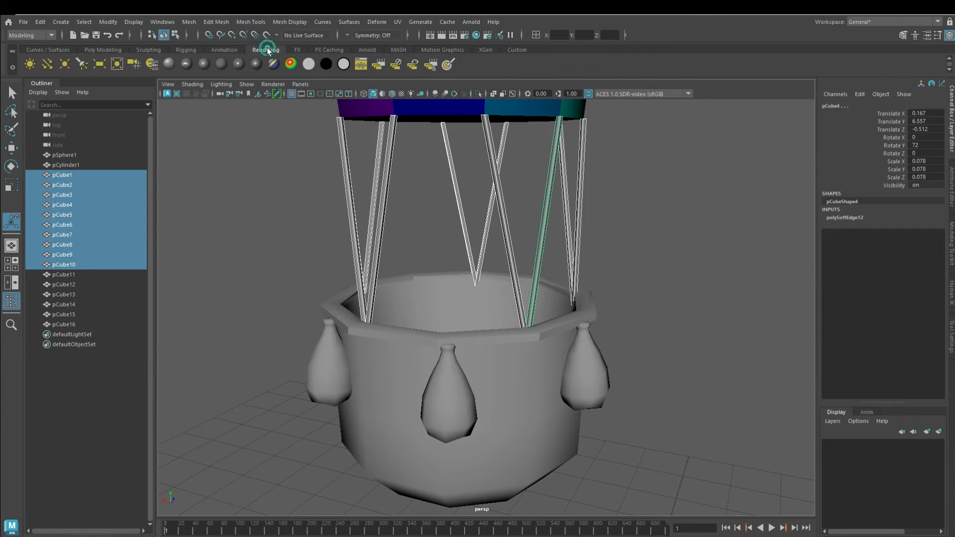
pyautogui.hotkey('ctrl', 'a')
pyautogui.click(899, 105)
pyautogui.click(814, 228)
pyautogui.click(818, 267)
pyautogui.moveTo(810, 277); pyautogui.dragTo(797, 282)
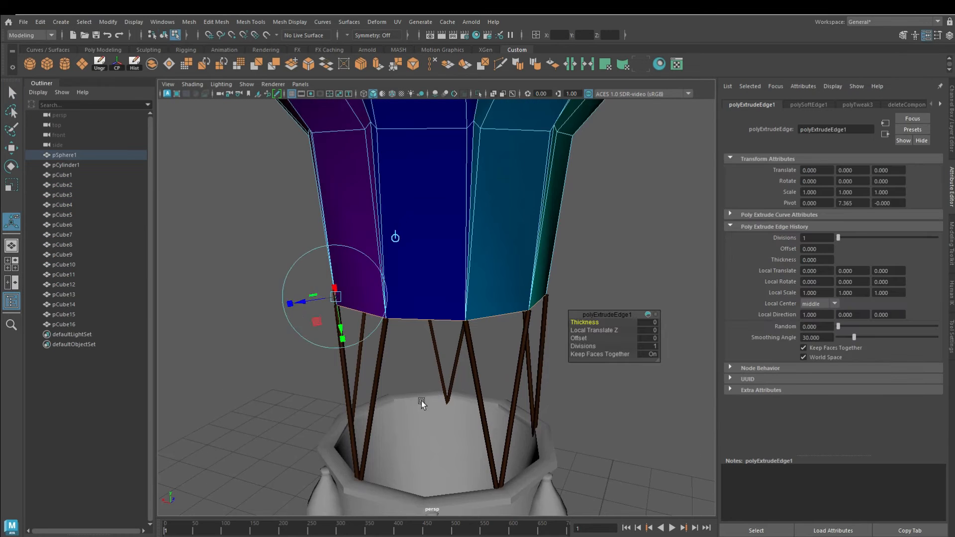
# Extrude the bottom edge loop of the balloon envelope downward into a short band
pyautogui.moveTo(334, 302); pyautogui.dragTo(335, 313)
pyautogui.moveTo(338, 309)
pyautogui.keyDown('alt'); pyautogui.mouseDown()
pyautogui.moveTo(448, 294)
pyautogui.moveTo(303, 288)
pyautogui.moveTo(334, 296)
pyautogui.mouseUp(); pyautogui.keyUp('alt')
pyautogui.moveTo(336, 306); pyautogui.dragTo(336, 303)
# Extrude the band of faces at the envelope's opening outward to form a raised lip
pyautogui.scroll(3, 393, 259)
pyautogui.moveTo(399, 254); pyautogui.dragTo(399, 279, button='right')
pyautogui.click(413, 267)
pyautogui.keyDown('shift'); pyautogui.doubleClick(497, 267); pyautogui.keyUp('shift')
pyautogui.hotkey('ctrl', 'e')
pyautogui.moveTo(279, 252); pyautogui.dragTo(273, 248)
pyautogui.moveTo(542, 231); pyautogui.dragTo(617, 211, button='right')
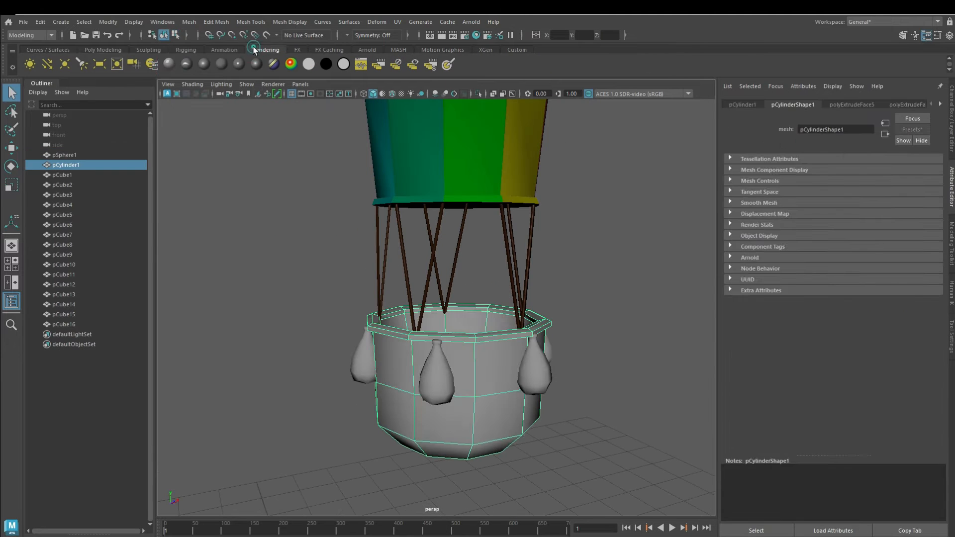
# Give the basket a brown Standard Surface material and the six sandbags a separate new coloured one
pyautogui.click(169, 63)
pyautogui.click(817, 227)
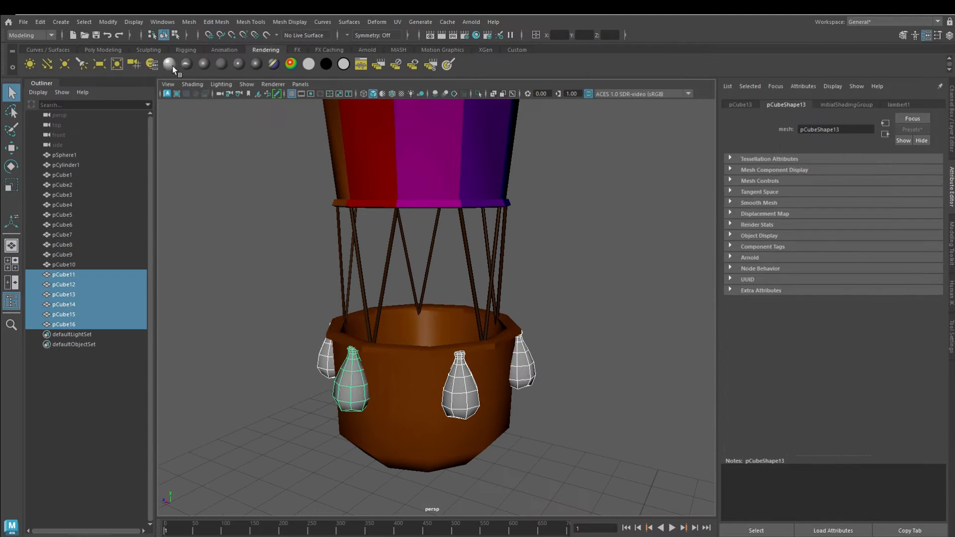
pyautogui.click(172, 66)
pyautogui.click(823, 228)
pyautogui.click(773, 256)
pyautogui.click(823, 268)
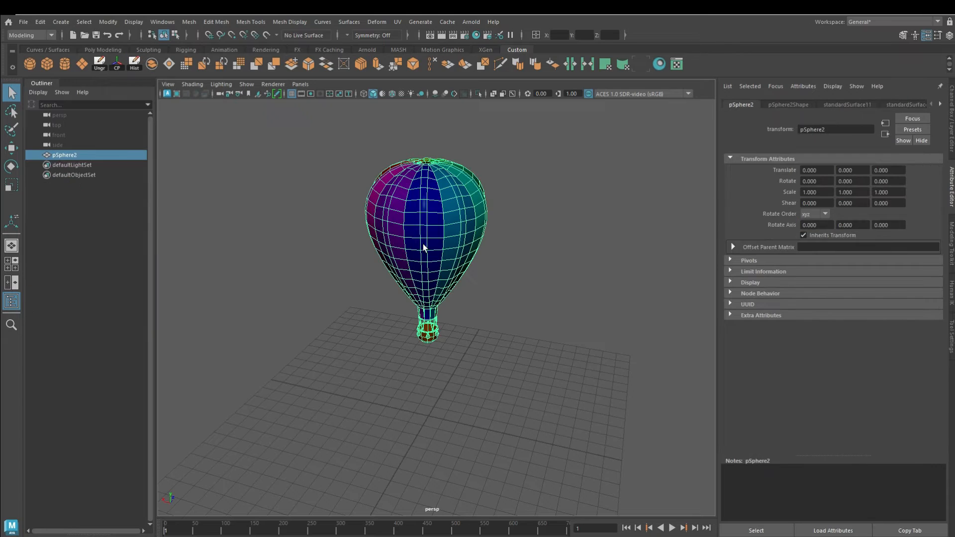
# Add a large ground plane beneath the balloon and pull up several of its faces into mountains and hills
pyautogui.click(538, 297)
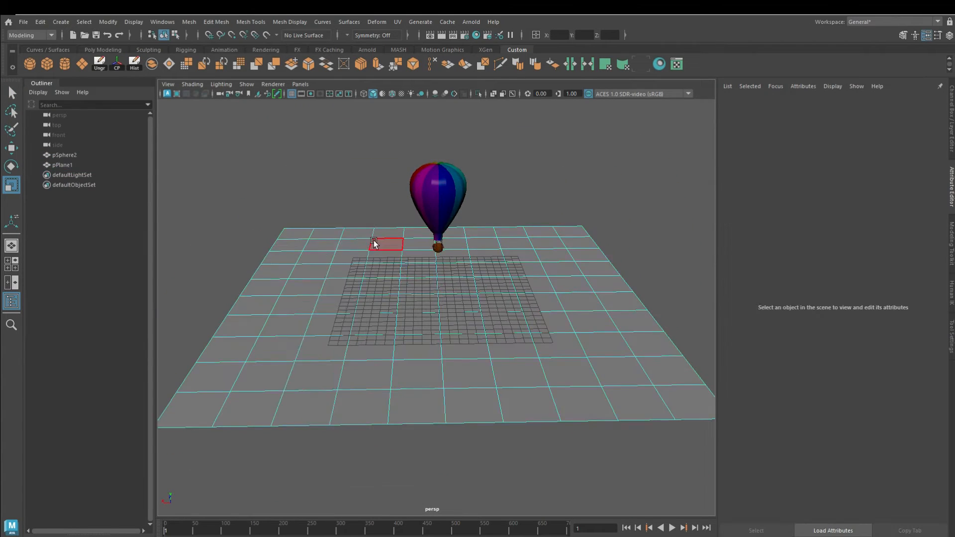
pyautogui.click(323, 233)
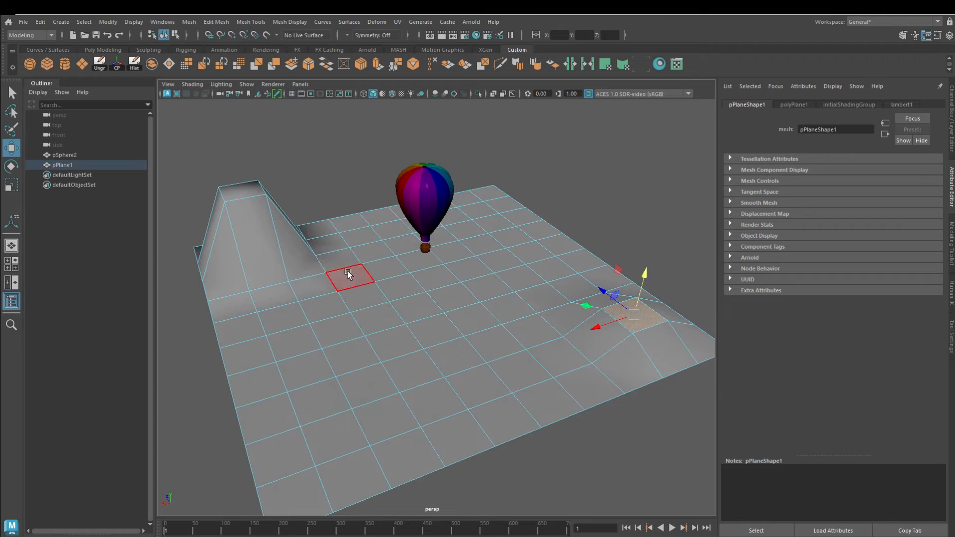
pyautogui.moveTo(348, 274); pyautogui.dragTo(371, 142)
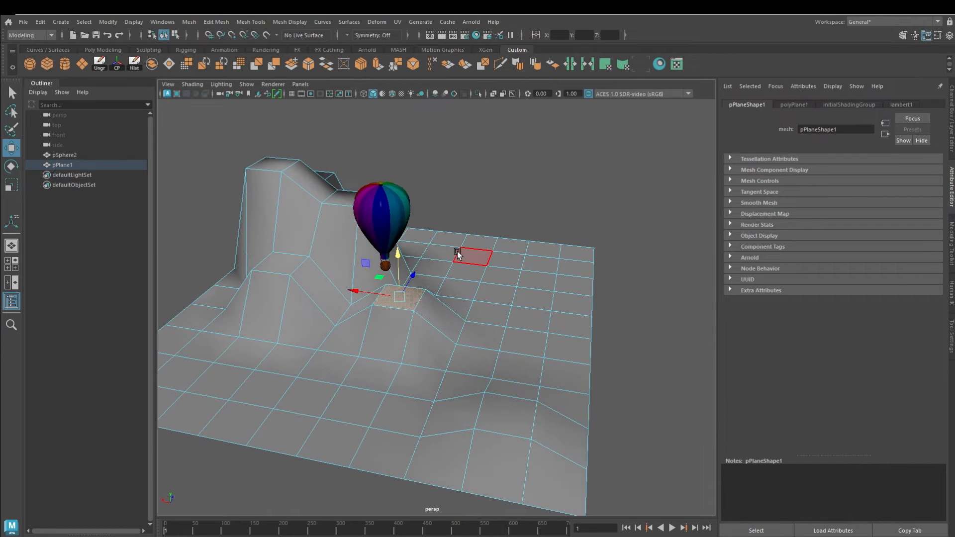
pyautogui.moveTo(473, 234); pyautogui.dragTo(479, 185)
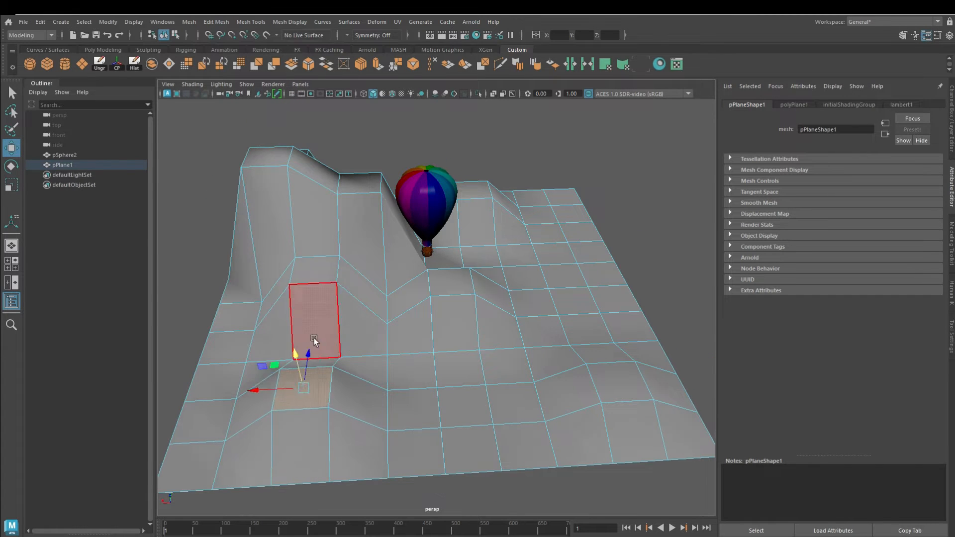
pyautogui.moveTo(315, 338); pyautogui.dragTo(308, 258)
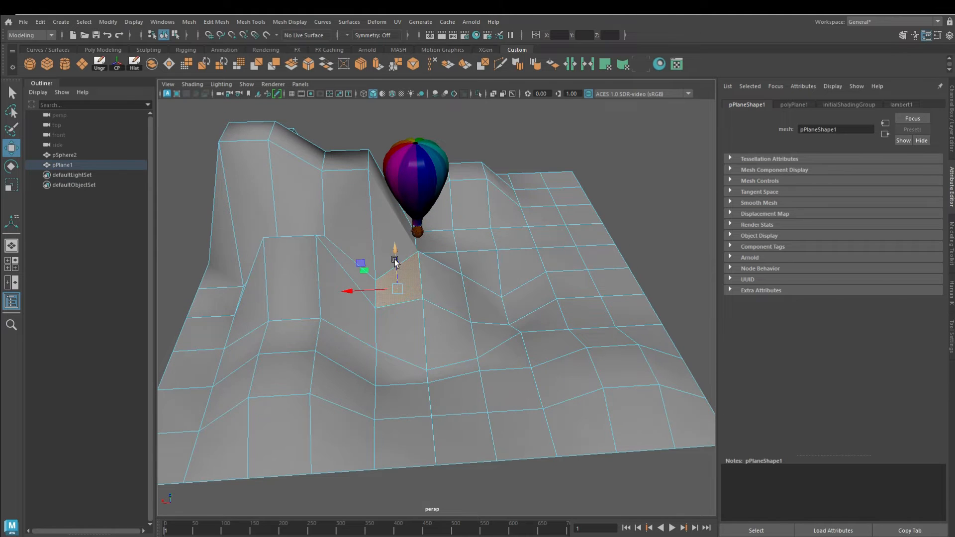
pyautogui.moveTo(393, 269); pyautogui.dragTo(447, 249)
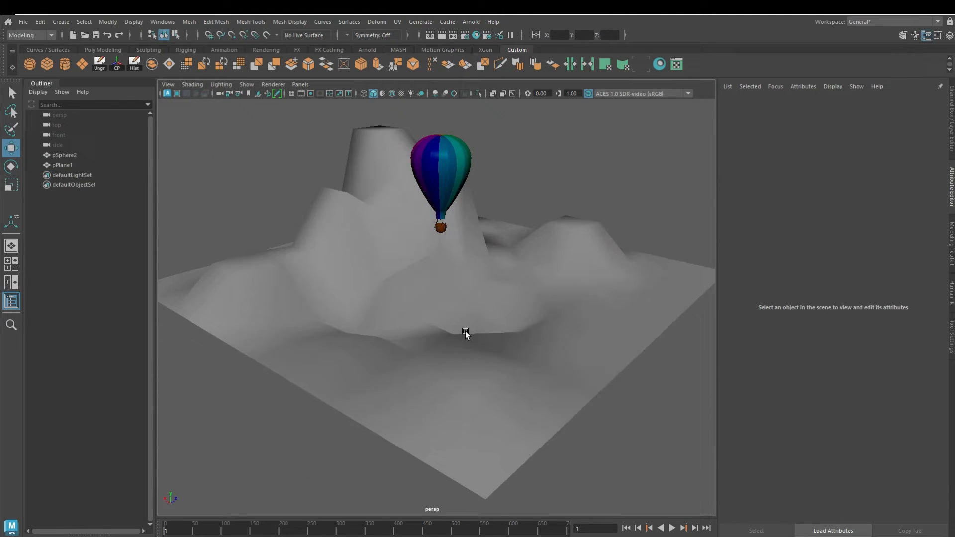
# Smooth the terrain mesh and sink a winding row of faces along its valley with soft selection
pyautogui.click(528, 393)
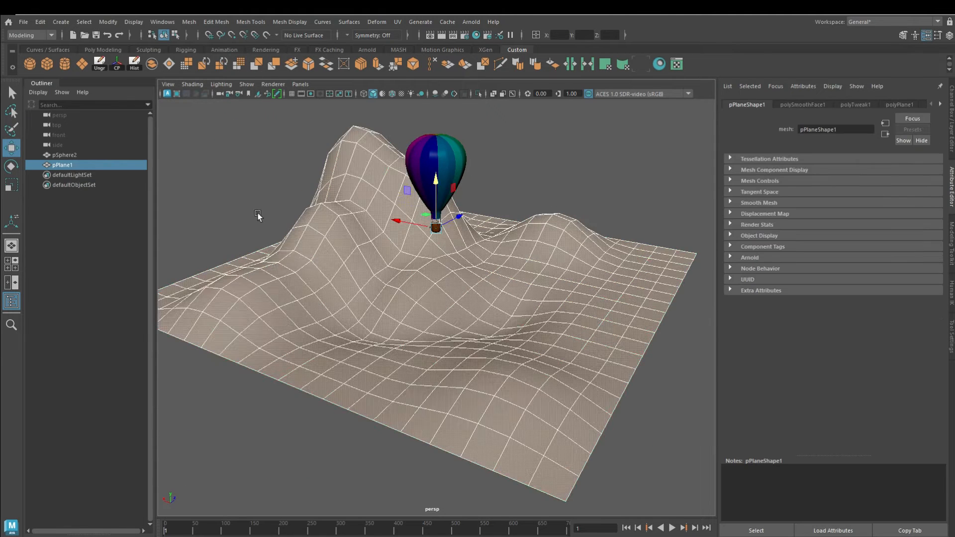
pyautogui.rightClick(458, 261)
pyautogui.click(500, 323)
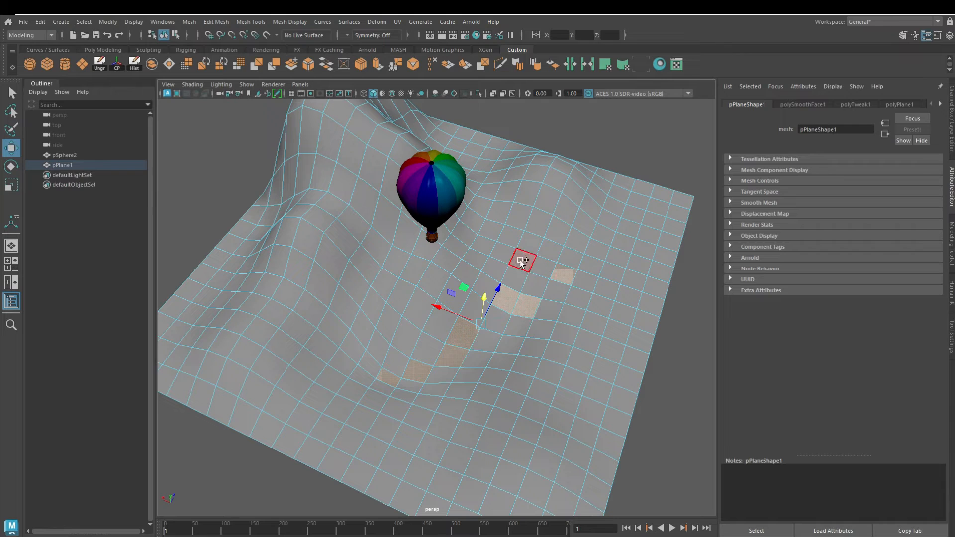
pyautogui.keyDown('shift'); pyautogui.click(521, 262); pyautogui.keyUp('shift')
pyautogui.press('b')
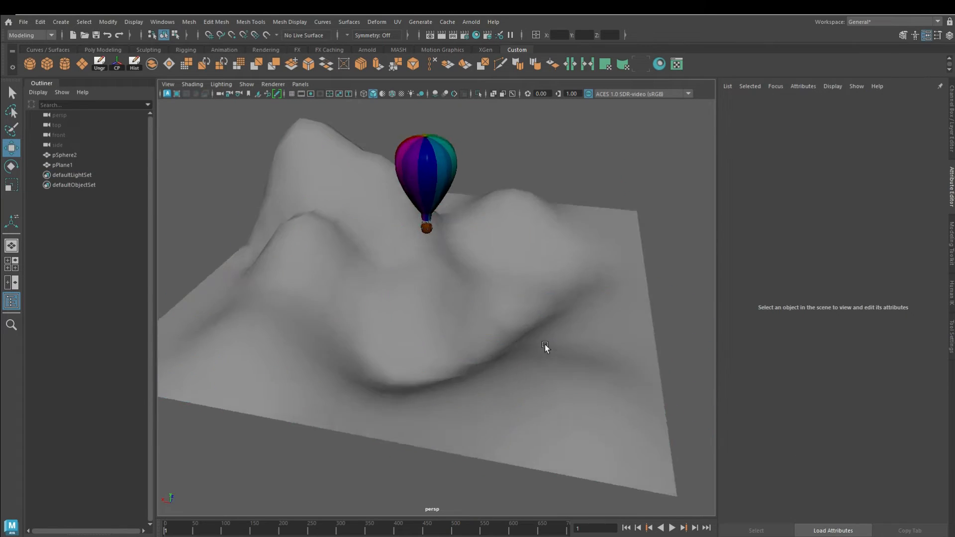
# Assign a new Standard Surface material to the terrain and connect a ramp texture to its base colour
pyautogui.click(571, 293)
pyautogui.click(260, 49)
pyautogui.click(170, 63)
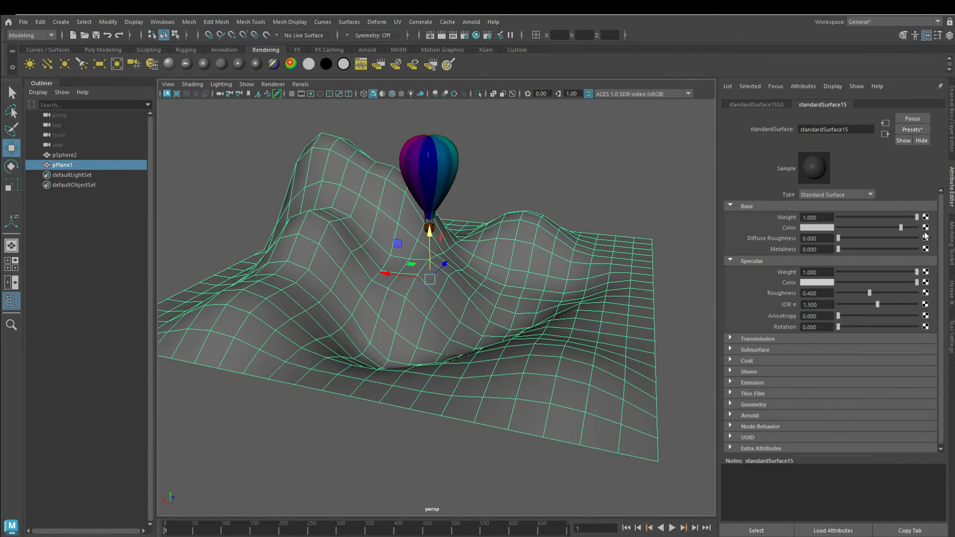
pyautogui.click(926, 228)
pyautogui.click(408, 392)
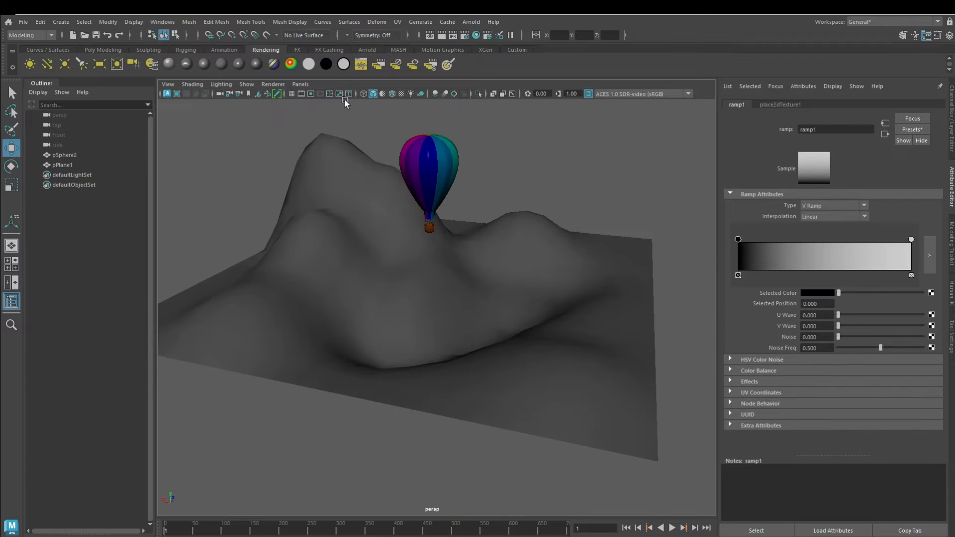
# Try a black, orange and yellow preset on the terrain's ramp
pyautogui.moveTo(739, 241); pyautogui.dragTo(810, 241)
pyautogui.click(912, 129)
pyautogui.moveTo(898, 196)
pyautogui.click(831, 203)
pyautogui.click(913, 130)
pyautogui.click(897, 195)
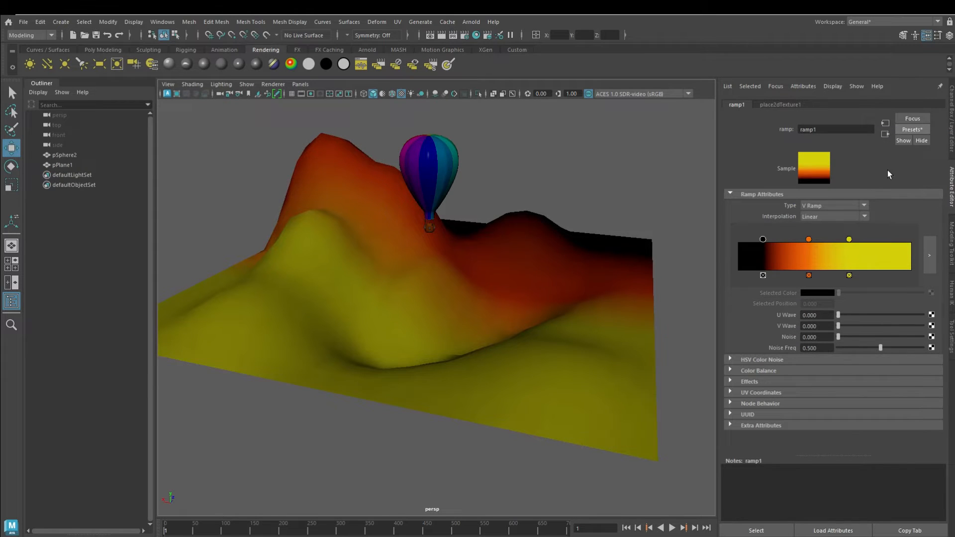
# Apply the red, green and blue gradient preset to the terrain's ramp
pyautogui.click(921, 130)
pyautogui.moveTo(896, 158)
pyautogui.click(858, 160)
pyautogui.click(915, 129)
pyautogui.click(841, 169)
# Apply a planar UV projection to the terrain so the ramp colours follow its height
pyautogui.click(545, 269)
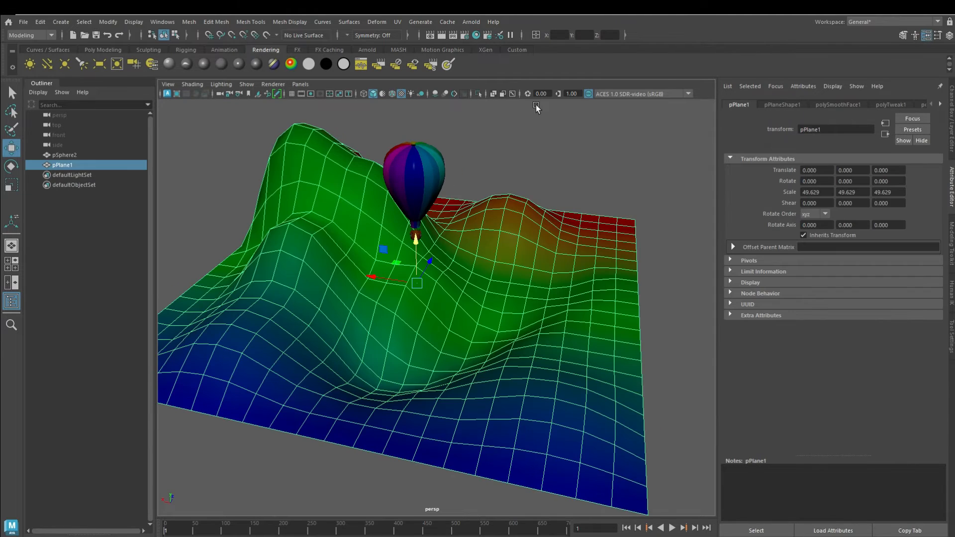
pyautogui.click(398, 22)
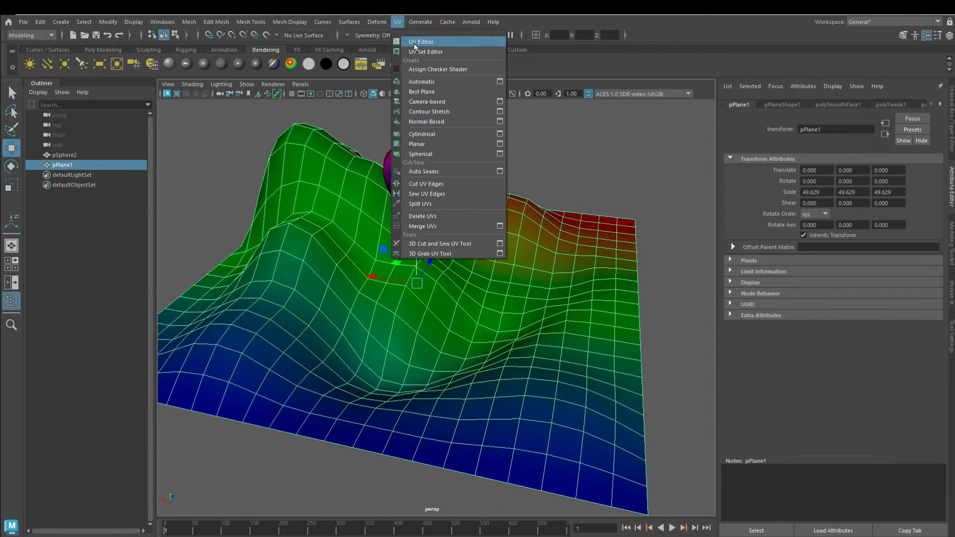
pyautogui.click(441, 144)
pyautogui.keyDown('alt'); pyautogui.moveTo(466, 257); pyautogui.dragTo(541, 265); pyautogui.keyUp('alt')
pyautogui.click(639, 175)
pyautogui.keyDown('alt'); pyautogui.moveTo(605, 233); pyautogui.dragTo(592, 244); pyautogui.keyUp('alt')
# Recolour the terrain ramp's lowest stop cyan and its highest stop light grey
pyautogui.click(587, 254)
pyautogui.click(926, 228)
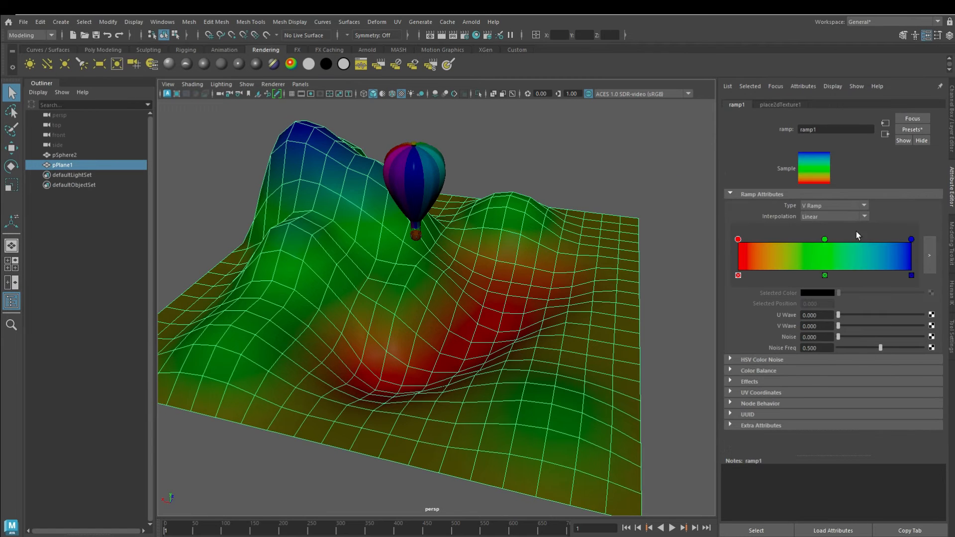
pyautogui.click(827, 293)
pyautogui.click(826, 285)
pyautogui.click(912, 240)
pyautogui.click(816, 293)
pyautogui.click(792, 272)
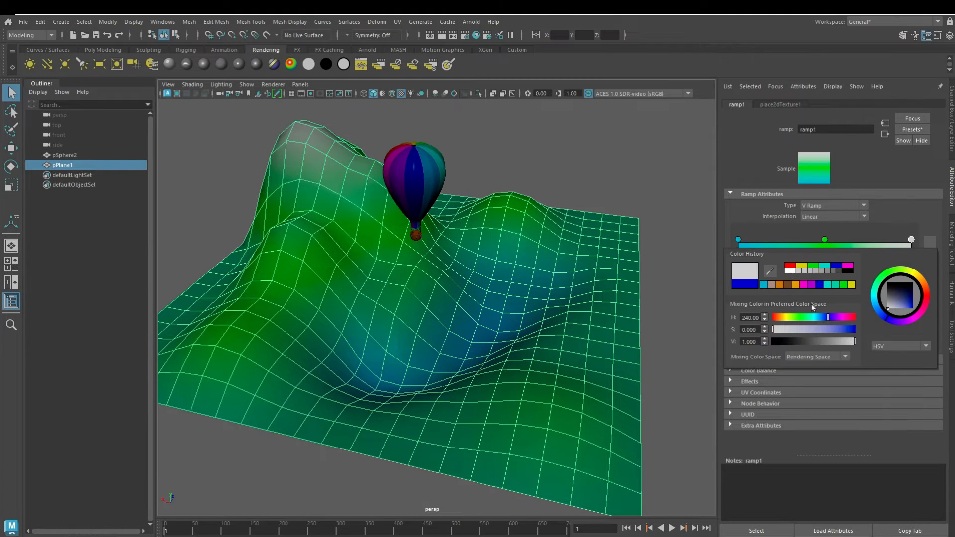
# Recolour the ramp's highest stop teal-blue and shift the green stop beside the cyan one, in a lighter green
pyautogui.click(835, 329)
pyautogui.moveTo(825, 240); pyautogui.dragTo(765, 247)
pyautogui.click(912, 239)
pyautogui.click(825, 294)
pyautogui.moveTo(823, 333); pyautogui.dragTo(784, 325)
pyautogui.click(818, 295)
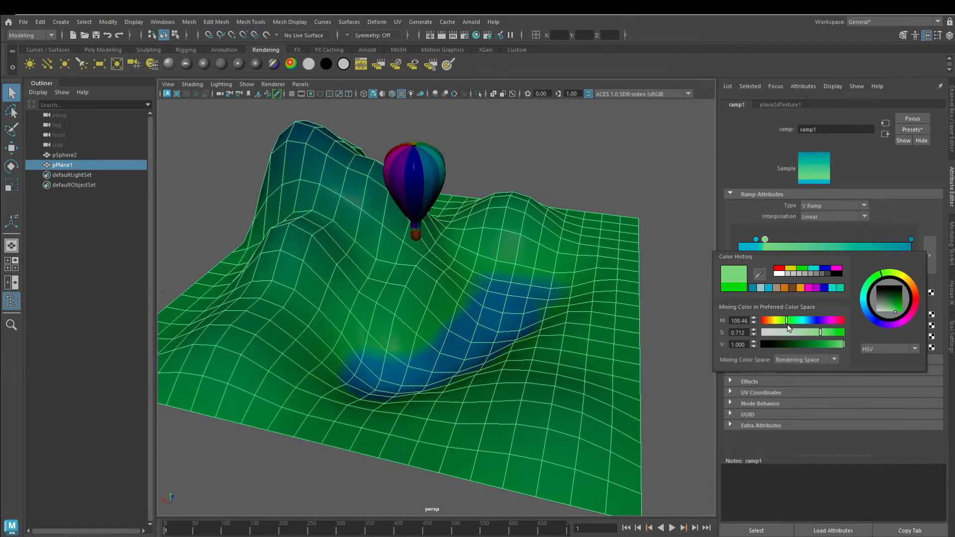
# Add a ramp stop at position 0.144 between cyan and green, coloured sandy yellow with hue 60 and saturation 0.545
pyautogui.moveTo(765, 240)
pyautogui.mouseDown()
pyautogui.moveTo(792, 242)
pyautogui.moveTo(764, 240)
pyautogui.mouseUp()
pyautogui.click(781, 247)
pyautogui.click(818, 293)
pyautogui.click(793, 283)
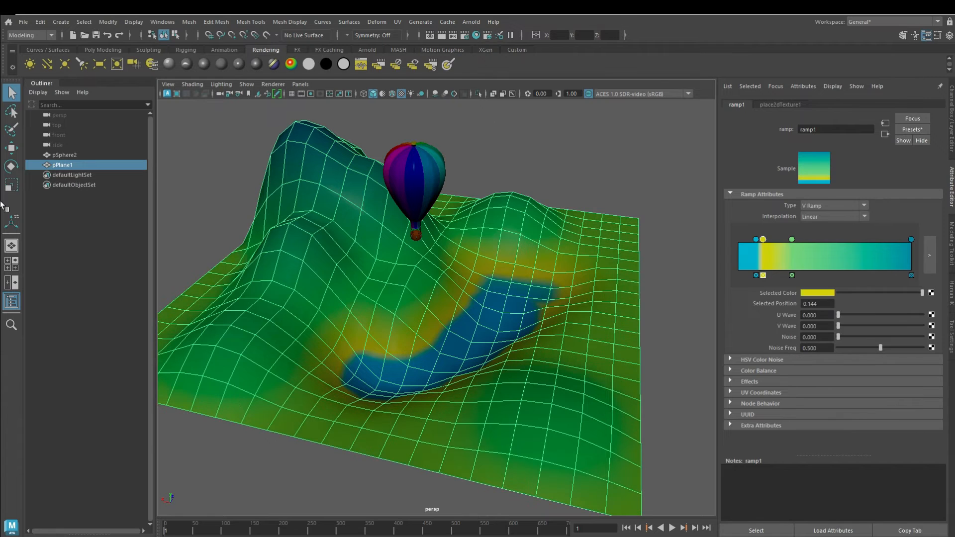
pyautogui.click(823, 293)
pyautogui.moveTo(845, 331); pyautogui.dragTo(813, 327)
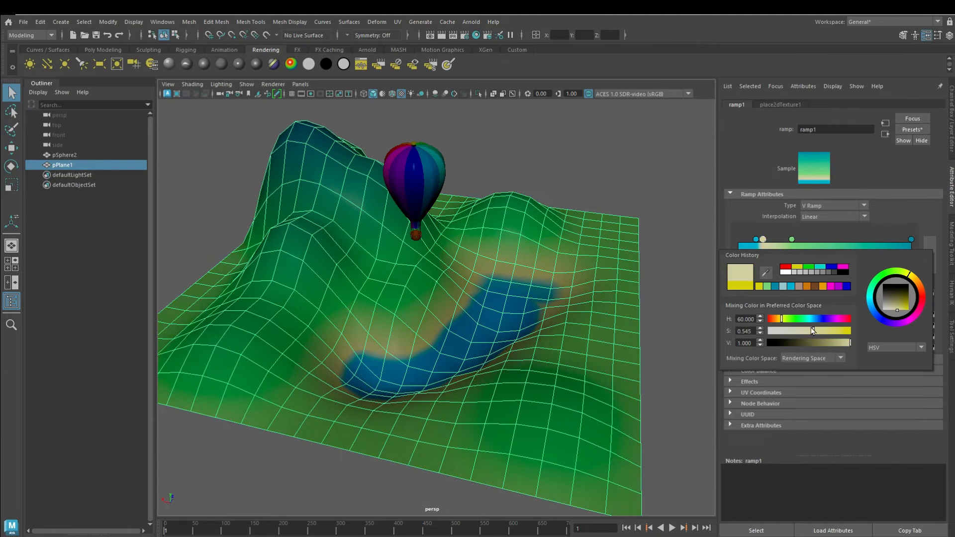
pyautogui.click(670, 376)
pyautogui.keyDown('alt'); pyautogui.moveTo(633, 390); pyautogui.dragTo(458, 363); pyautogui.keyUp('alt')
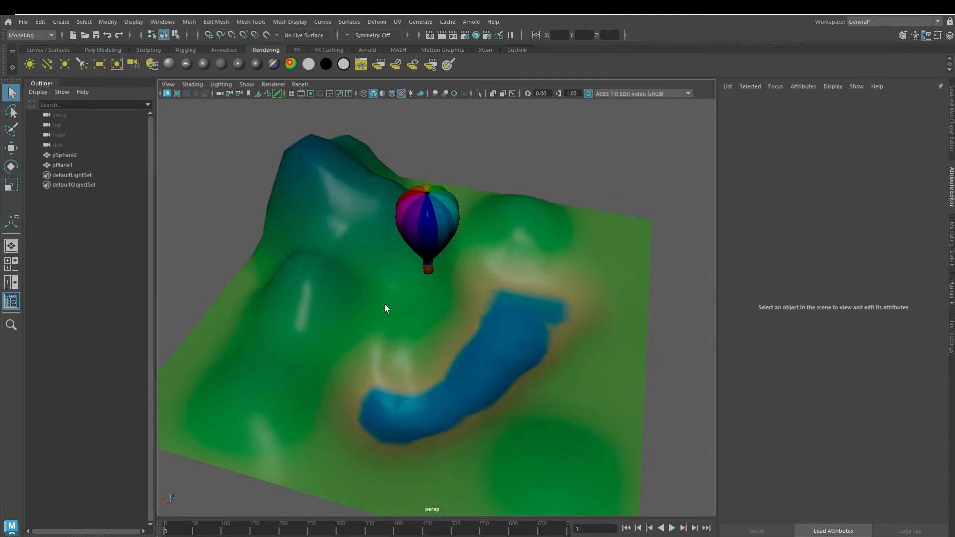
# Remove the glossy specular highlights from the terrain's material
pyautogui.click(458, 363)
pyautogui.click(925, 229)
pyautogui.click(885, 134)
pyautogui.click(682, 168)
pyautogui.keyDown('alt'); pyautogui.moveTo(682, 169); pyautogui.dragTo(550, 326); pyautogui.keyUp('alt')
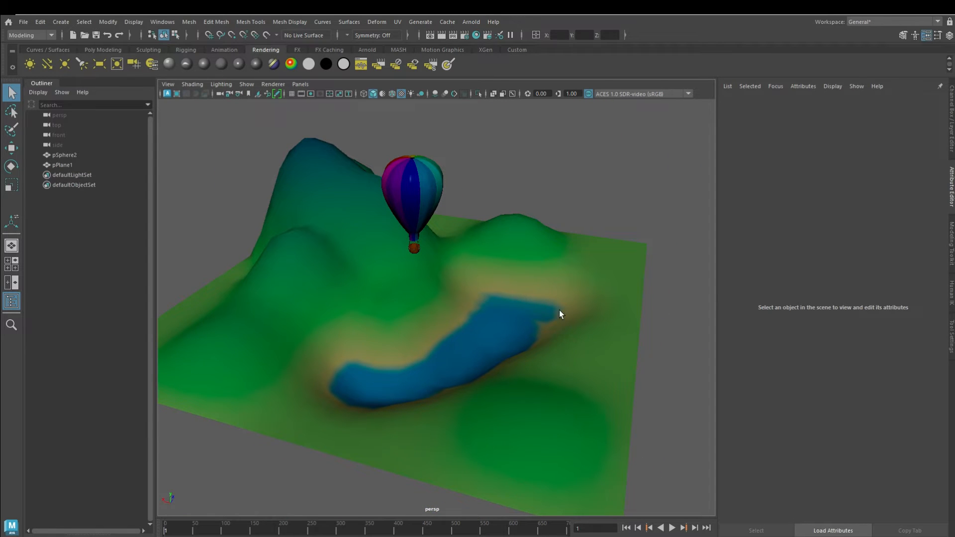
# Draw a freehand pencil curve in the top view that winds around the balloon and across the terrain
pyautogui.click(416, 206)
pyautogui.click(517, 50)
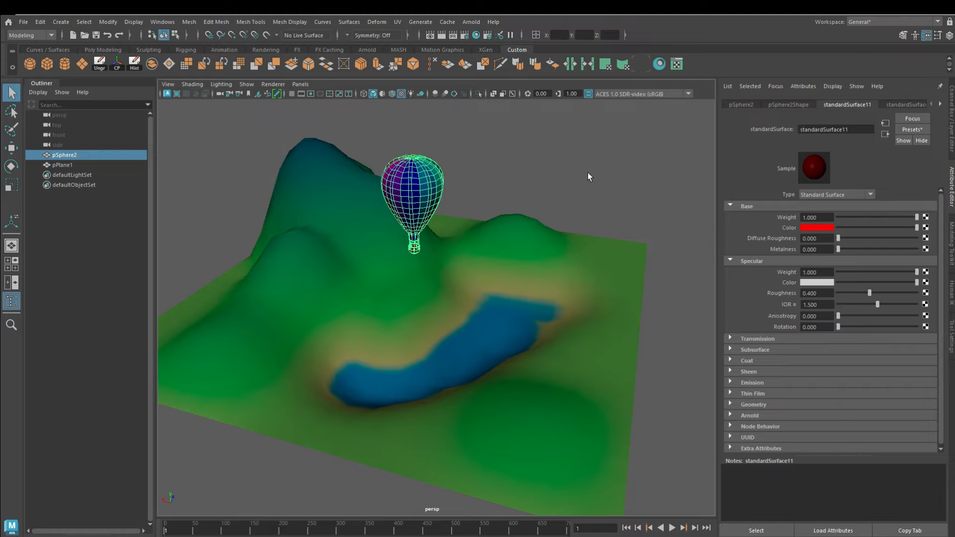
pyautogui.click(422, 200)
pyautogui.click(486, 166)
pyautogui.click(58, 50)
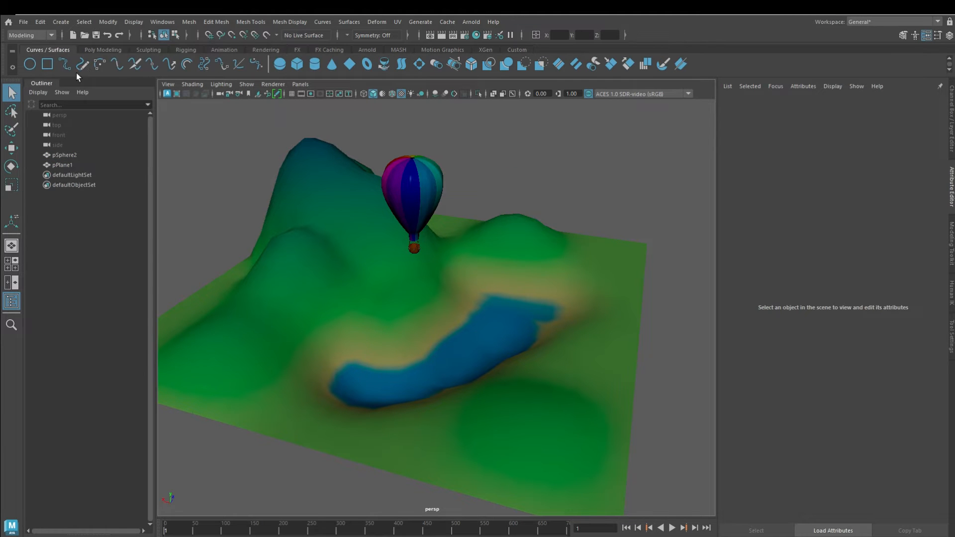
pyautogui.moveTo(577, 316)
pyautogui.keyDown('alt'); pyautogui.mouseDown()
pyautogui.moveTo(554, 322)
pyautogui.moveTo(541, 392)
pyautogui.mouseUp(); pyautogui.keyUp('alt')
pyautogui.press('space')
pyautogui.press('space')
pyautogui.scroll(-1, 556, 399)
pyautogui.moveTo(307, 187); pyautogui.dragTo(295, 235)
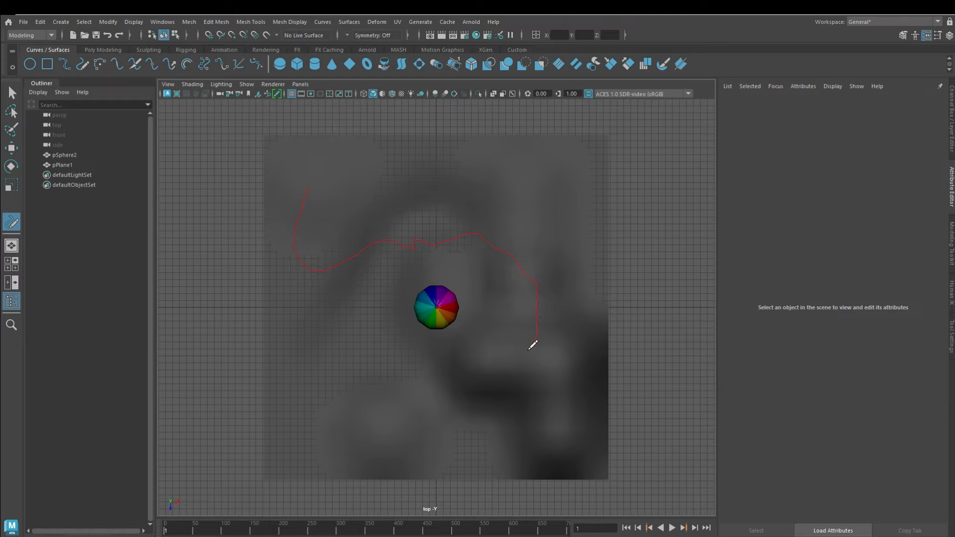
pyautogui.moveTo(441, 445); pyautogui.dragTo(482, 484)
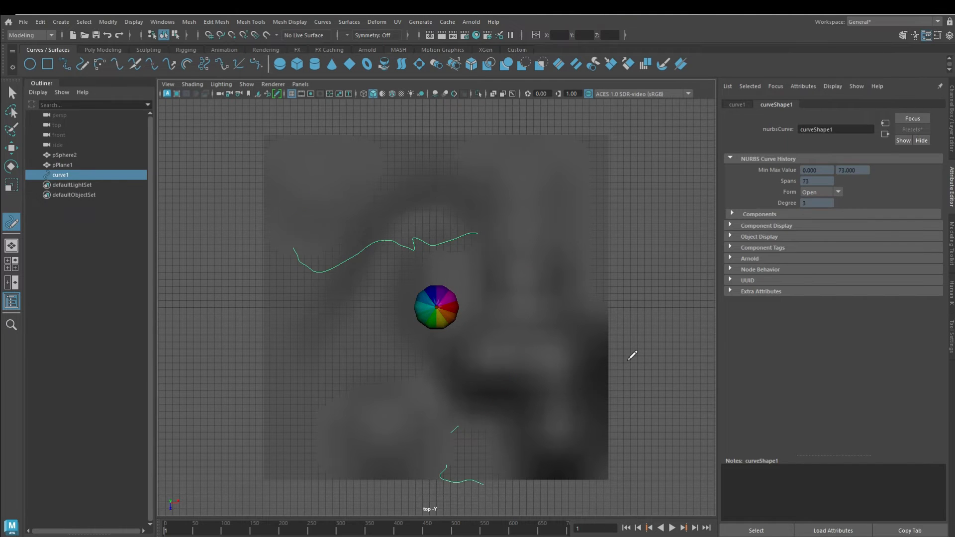
# Raise the freehand curve above the terrain to the balloon's flying height
pyautogui.press('space')
pyautogui.press('space')
pyautogui.keyDown('alt'); pyautogui.moveTo(588, 309); pyautogui.dragTo(582, 234); pyautogui.keyUp('alt')
pyautogui.press('w')
pyautogui.moveTo(433, 254); pyautogui.dragTo(433, 152)
# Move a control vertex of the curve with soft selection to bend the flight path smoothly
pyautogui.keyDown('alt'); pyautogui.moveTo(538, 199); pyautogui.dragTo(455, 167); pyautogui.keyUp('alt')
pyautogui.keyDown('alt'); pyautogui.moveTo(639, 205); pyautogui.dragTo(582, 264); pyautogui.keyUp('alt')
pyautogui.moveTo(580, 241); pyautogui.dragTo(545, 241, button='right')
pyautogui.click(583, 245)
pyautogui.moveTo(621, 254); pyautogui.dragTo(704, 273)
pyautogui.hotkey('ctrl', 'z')
pyautogui.press('b')
pyautogui.moveTo(583, 248); pyautogui.dragTo(722, 272)
pyautogui.keyDown('alt'); pyautogui.moveTo(550, 189); pyautogui.dragTo(572, 154); pyautogui.keyUp('alt')
pyautogui.moveTo(560, 193); pyautogui.dragTo(513, 353)
# Soft-move more control vertices to reshape the rest of the flight path and return the curve to object mode
pyautogui.click(591, 314)
pyautogui.press('b')
pyautogui.click(510, 302)
pyautogui.moveTo(277, 239); pyautogui.dragTo(356, 235)
pyautogui.keyDown('alt'); pyautogui.moveTo(424, 258); pyautogui.dragTo(518, 331); pyautogui.keyUp('alt')
pyautogui.click(425, 265)
pyautogui.moveTo(424, 264); pyautogui.dragTo(460, 237, button='right')
pyautogui.keyDown('alt'); pyautogui.moveTo(425, 265); pyautogui.dragTo(347, 239); pyautogui.keyUp('alt')
# Scale the balloon down and place it at the world origin using position values of 0
pyautogui.click(437, 252)
pyautogui.click(517, 50)
pyautogui.press('r')
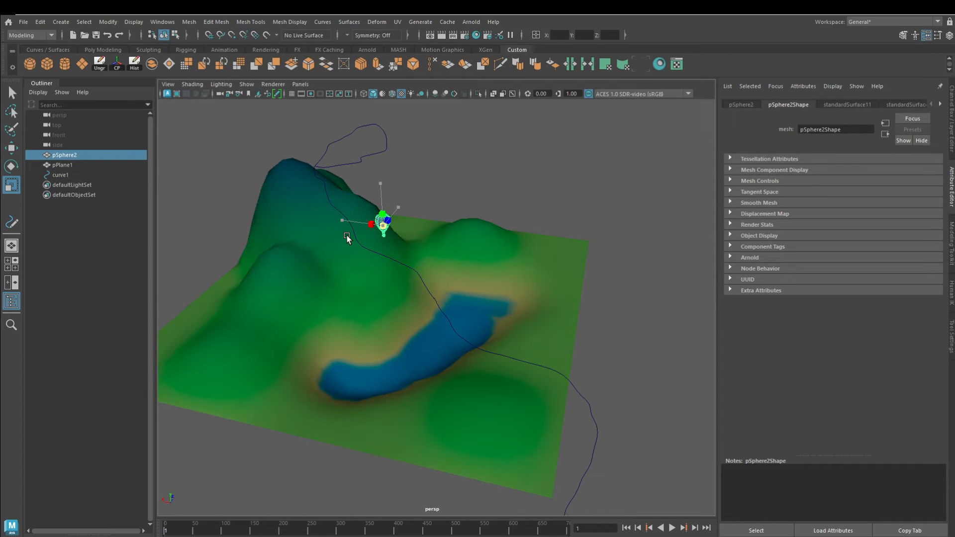
pyautogui.click(529, 185)
pyautogui.click(389, 222)
pyautogui.press('w')
pyautogui.click(563, 36)
pyautogui.write('0')
pyautogui.press('Tab')
pyautogui.write('0')
pyautogui.press('Return')
# Create a MASH network from the balloon and add a Curve node to it
pyautogui.click(398, 50)
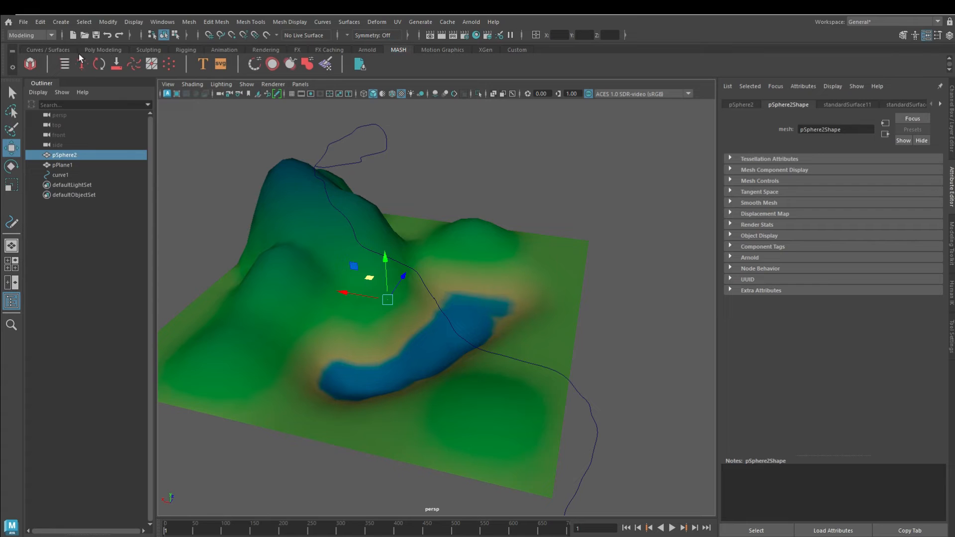
pyautogui.click(30, 64)
pyautogui.click(771, 105)
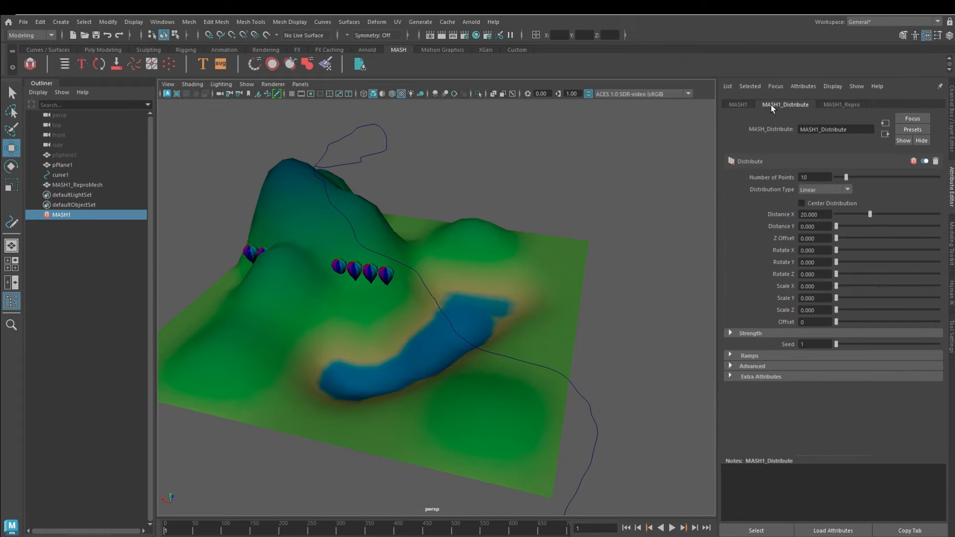
pyautogui.click(738, 104)
pyautogui.click(790, 214)
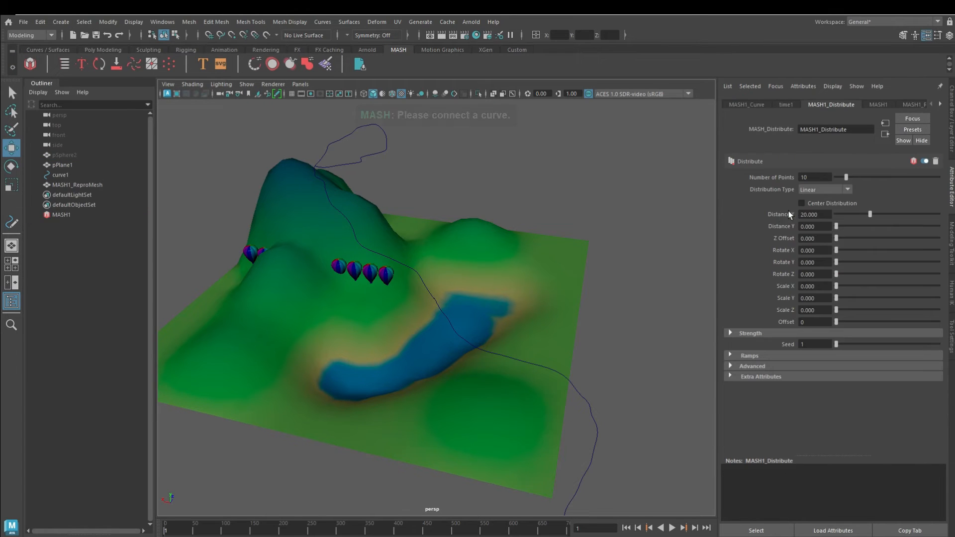
# Assign curve1 as the MASH Curve node's input curve and set Step to 1.000
pyautogui.click(747, 105)
pyautogui.moveTo(60, 174); pyautogui.dragTo(828, 242, button='middle')
pyautogui.moveTo(847, 293); pyautogui.dragTo(933, 293)
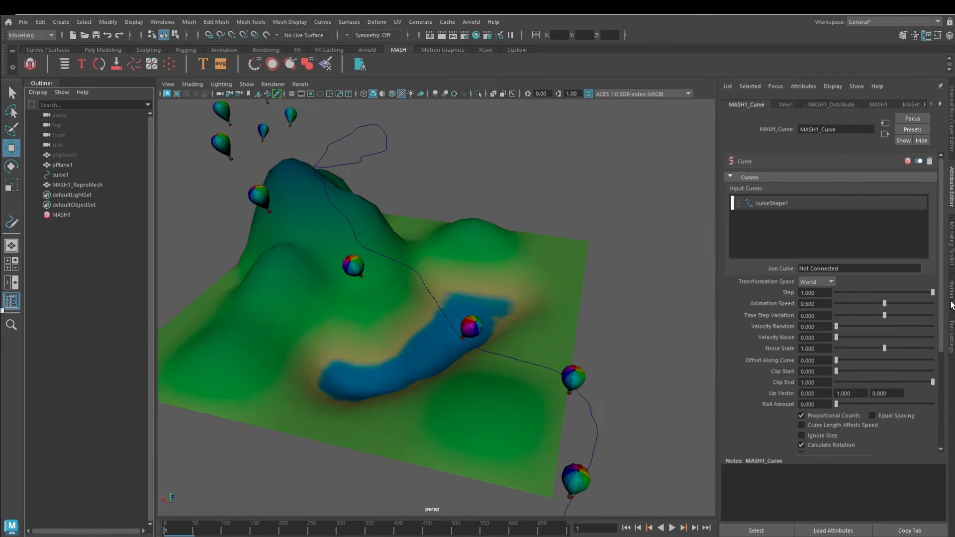
# Set the MASH Distribute node's distribution type to Initial State
pyautogui.click(831, 104)
pyautogui.click(830, 191)
pyautogui.click(830, 261)
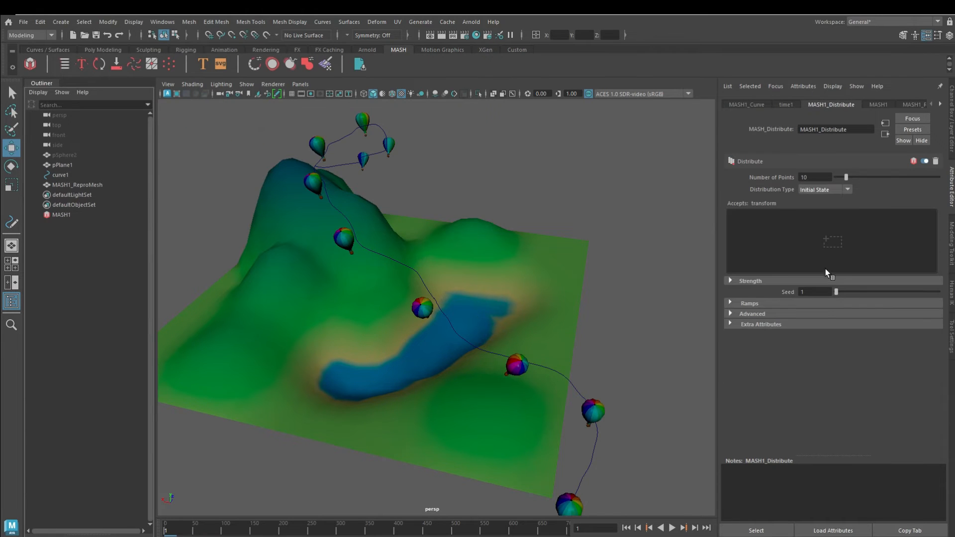
# Turn off Calculate Rotation on the MASH Curve node so the balloons stay upright along the path
pyautogui.keyDown('alt'); pyautogui.moveTo(493, 293); pyautogui.dragTo(464, 323); pyautogui.keyUp('alt')
pyautogui.scroll(-5, 571, 258)
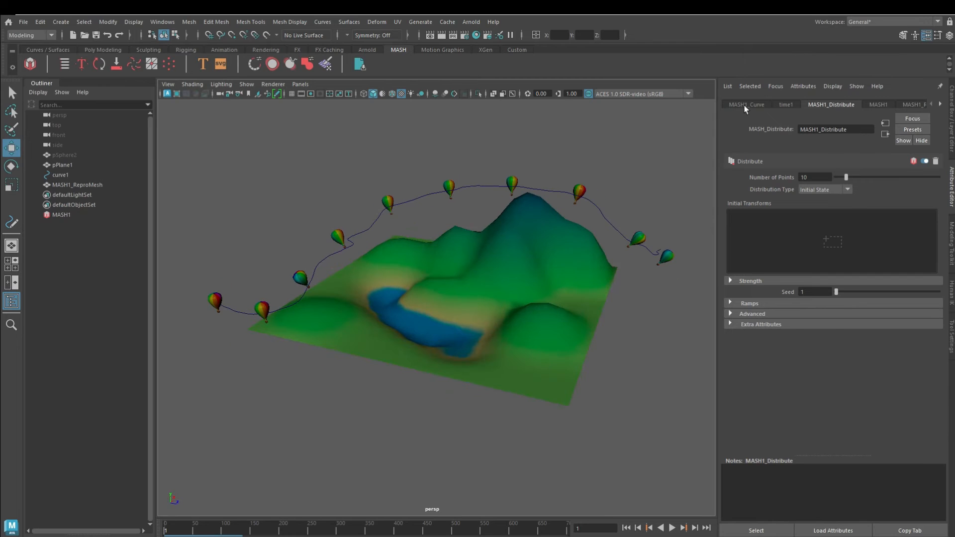
pyautogui.click(746, 104)
pyautogui.click(802, 446)
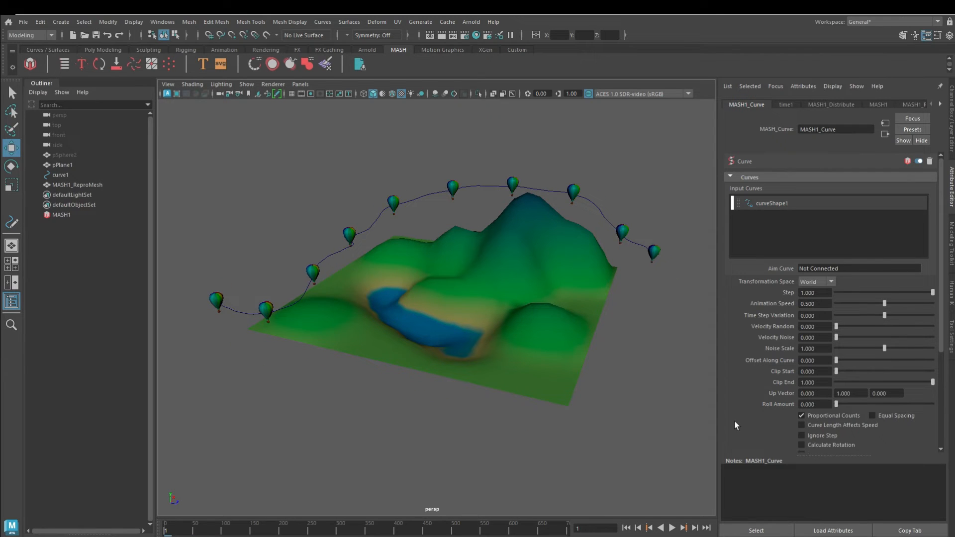
# Play the animation and examine from several angles how the balloons travel along the curve
pyautogui.hotkey('alt', 'v')
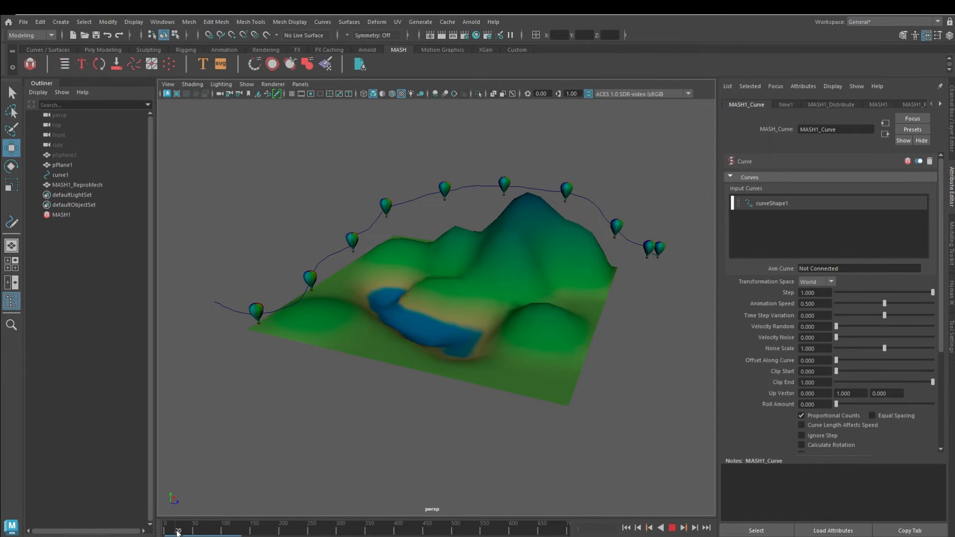
pyautogui.hotkey('alt', 'v')
pyautogui.keyDown('alt'); pyautogui.moveTo(352, 381); pyautogui.dragTo(486, 378); pyautogui.keyUp('alt')
pyautogui.keyDown('alt'); pyautogui.moveTo(486, 378); pyautogui.dragTo(512, 420, button='right'); pyautogui.keyUp('alt')
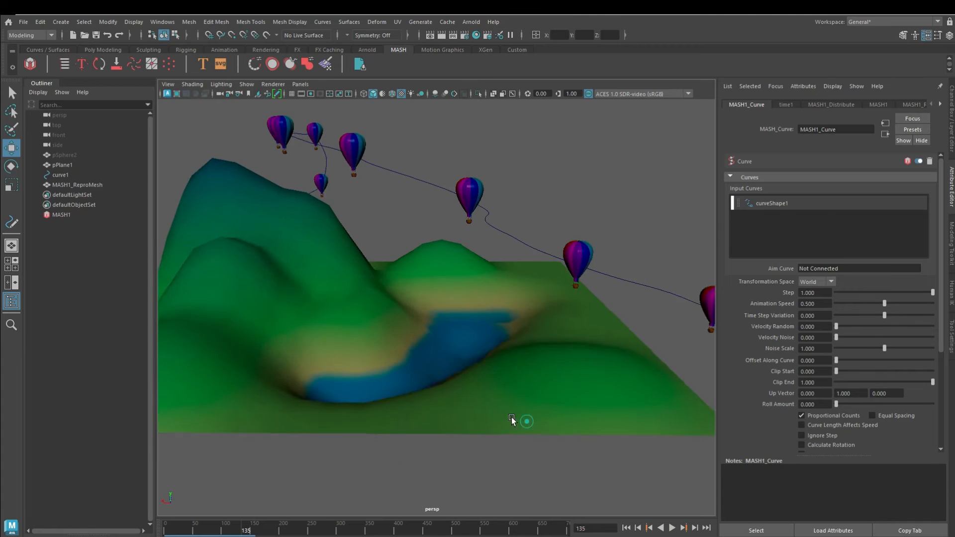
pyautogui.keyDown('alt'); pyautogui.moveTo(512, 420); pyautogui.dragTo(530, 440); pyautogui.keyUp('alt')
pyautogui.click(166, 531)
pyautogui.hotkey('alt', 'v')
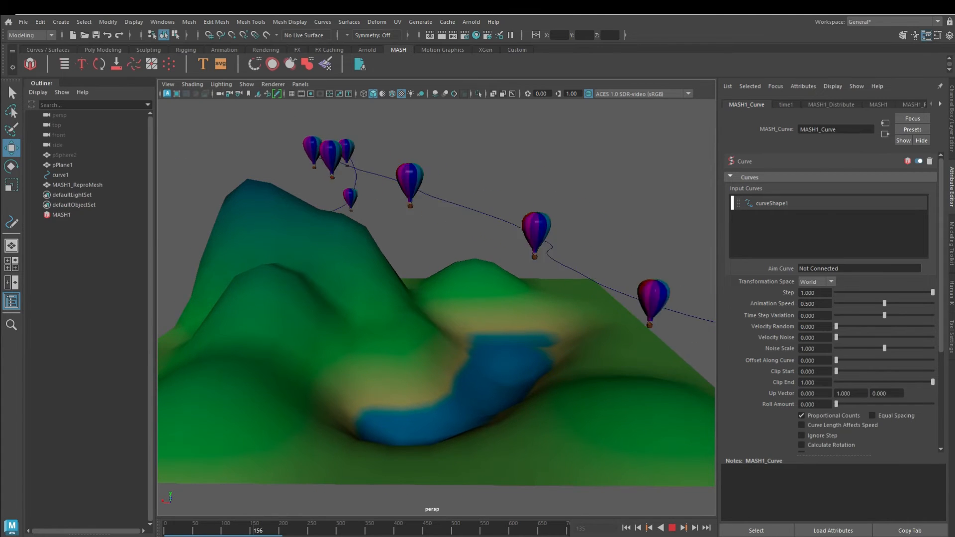
pyautogui.press('Escape')
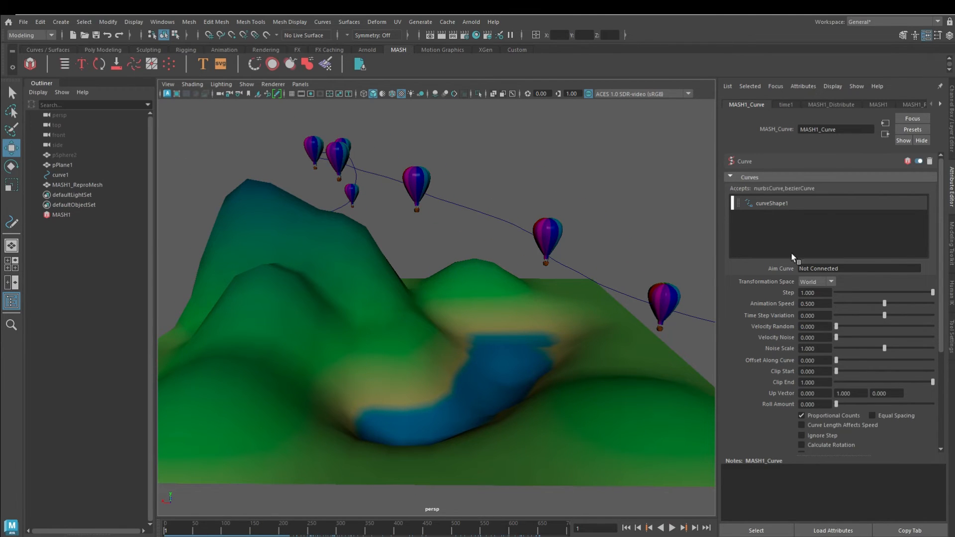
# Add a Random node to the MASH network and set its Rotation Y to 360
pyautogui.click(878, 105)
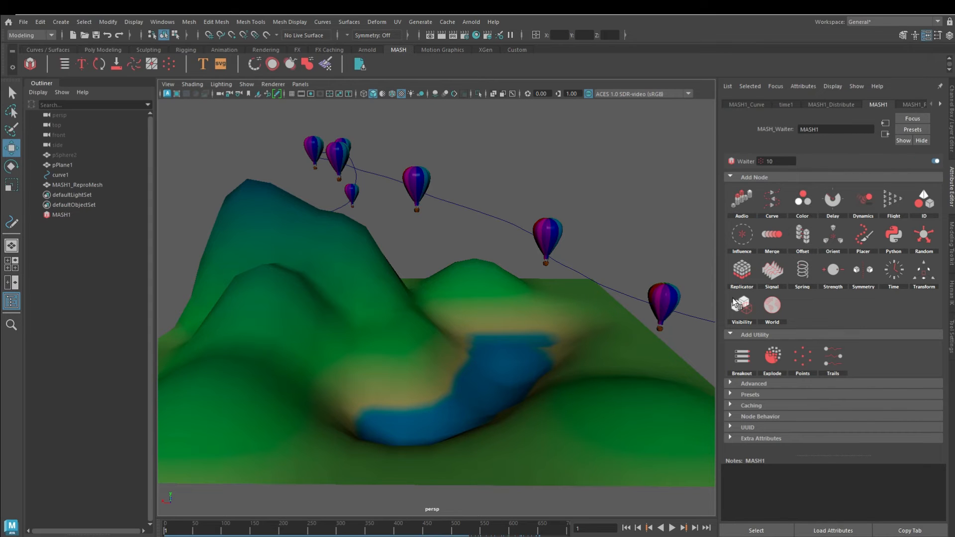
pyautogui.click(926, 241)
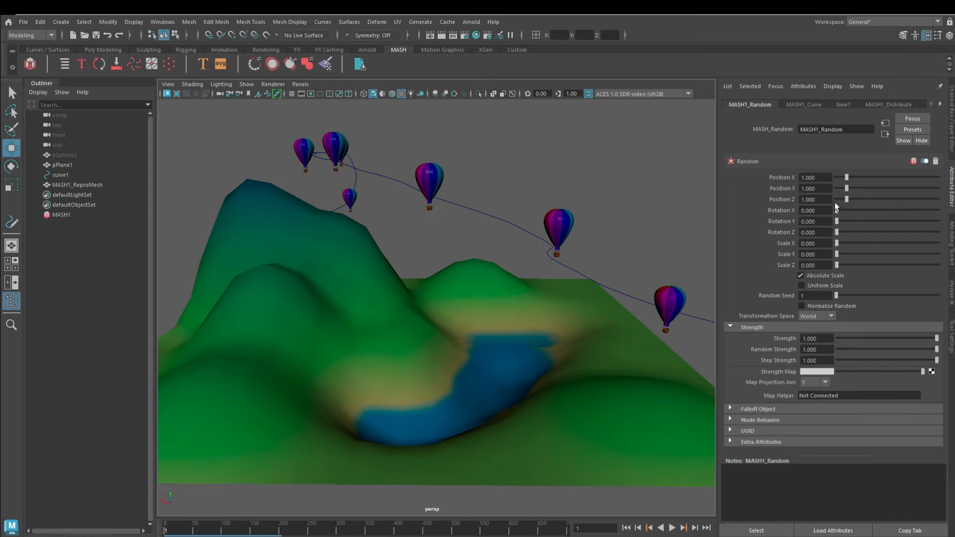
pyautogui.moveTo(844, 225); pyautogui.dragTo(940, 243)
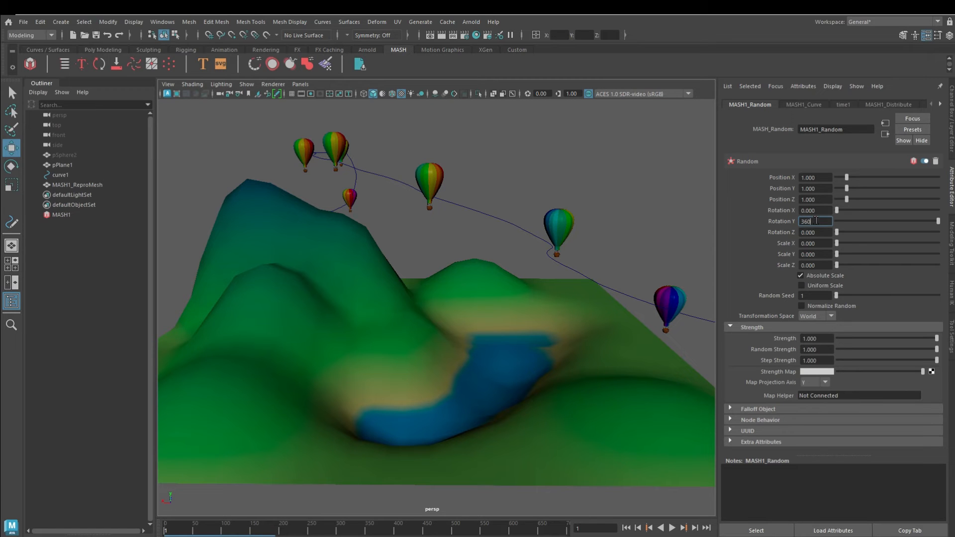
pyautogui.press('Return')
# Set the Random node's Rotation X to 3.564 and check the balloons' motion in playback
pyautogui.hotkey('alt', 'v')
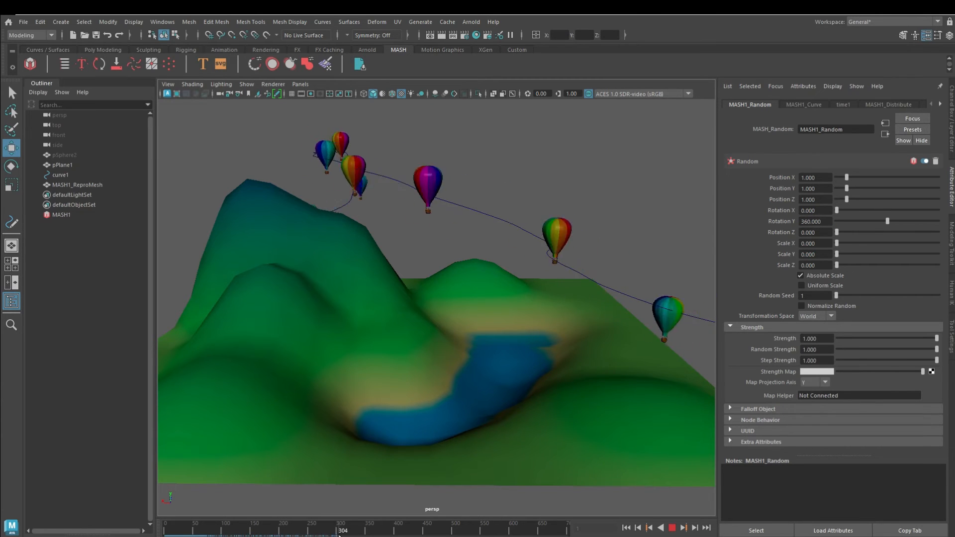
pyautogui.hotkey('alt', 'shift', 'v')
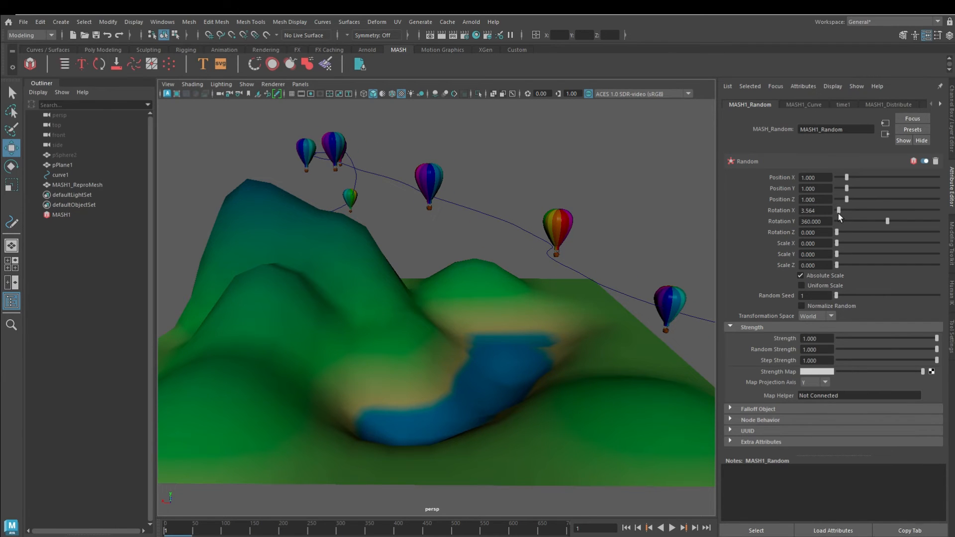
pyautogui.hotkey('alt', 'v')
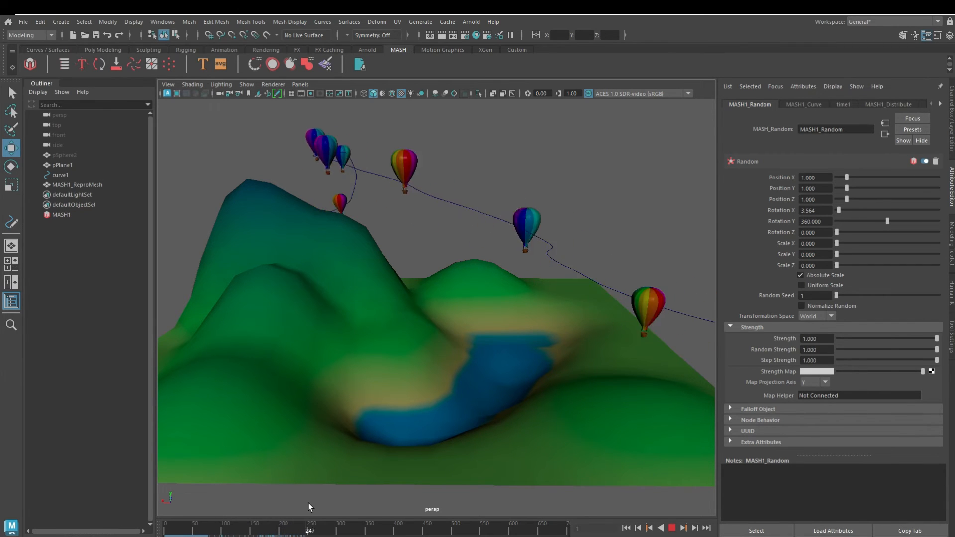
pyautogui.hotkey('alt', 'shift', 'v')
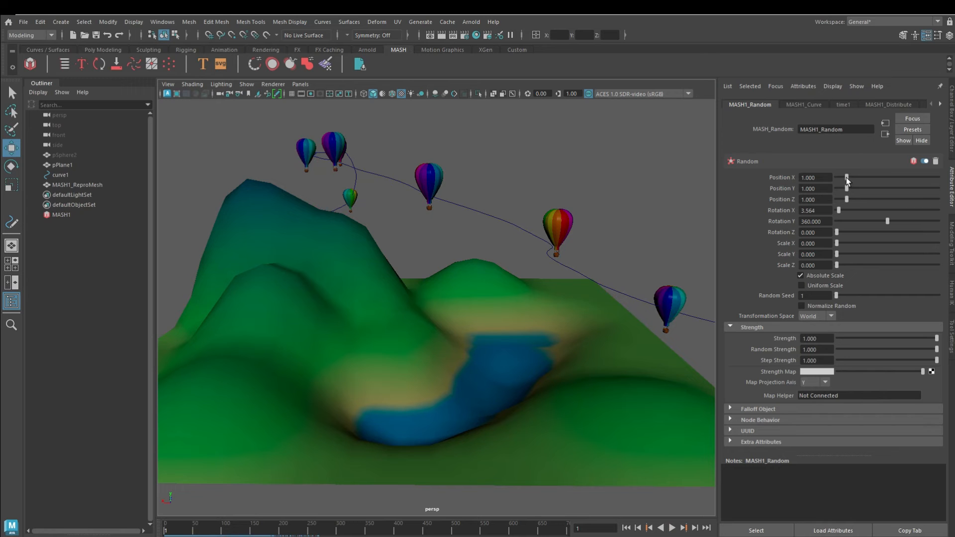
# Scatter the balloons around the curve with random Position X 3.663, Position Y 2.673 and Position Z 3.020
pyautogui.moveTo(848, 189); pyautogui.dragTo(874, 185)
pyautogui.click(866, 200)
pyautogui.keyDown('alt'); pyautogui.moveTo(513, 352); pyautogui.dragTo(183, 514); pyautogui.keyUp('alt')
# Play back the animation and examine the scattered balloons' flight over the landscape from different angles
pyautogui.hotkey('alt', 'v')
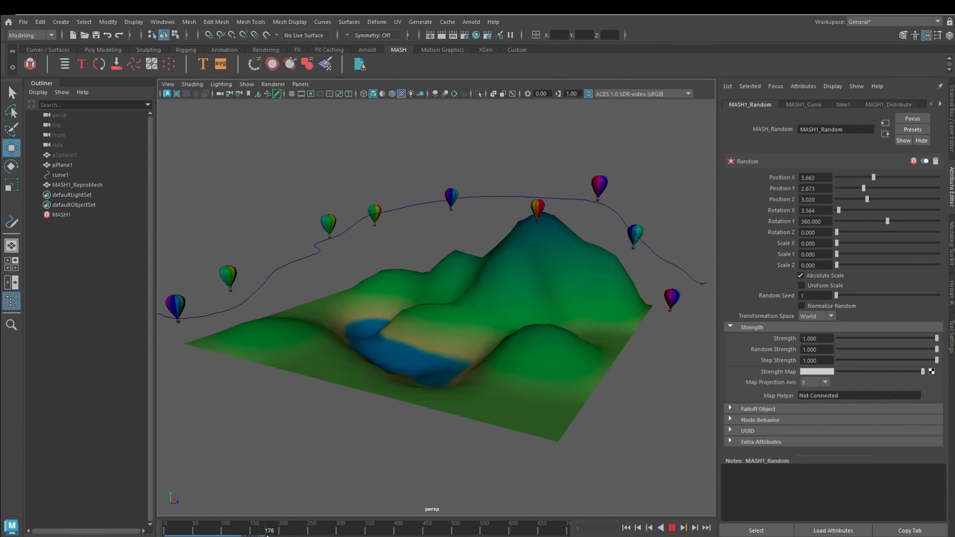
pyautogui.keyDown('alt'); pyautogui.moveTo(278, 385); pyautogui.dragTo(480, 401); pyautogui.keyUp('alt')
pyautogui.hotkey('alt', 'v')
pyautogui.keyDown('alt'); pyautogui.moveTo(480, 402); pyautogui.dragTo(566, 462, button='right'); pyautogui.keyUp('alt')
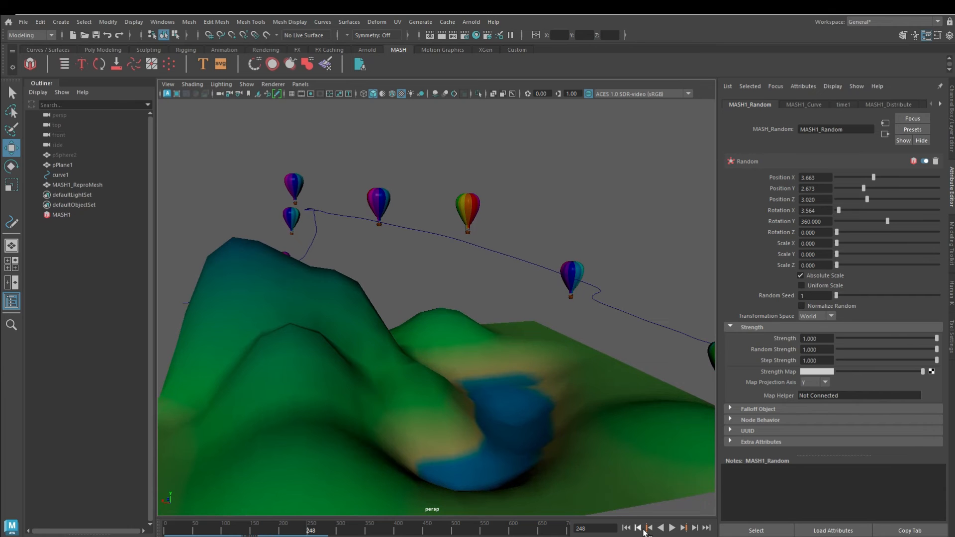
pyautogui.hotkey('alt', 'v')
pyautogui.keyDown('alt'); pyautogui.moveTo(597, 416); pyautogui.dragTo(514, 337); pyautogui.keyUp('alt')
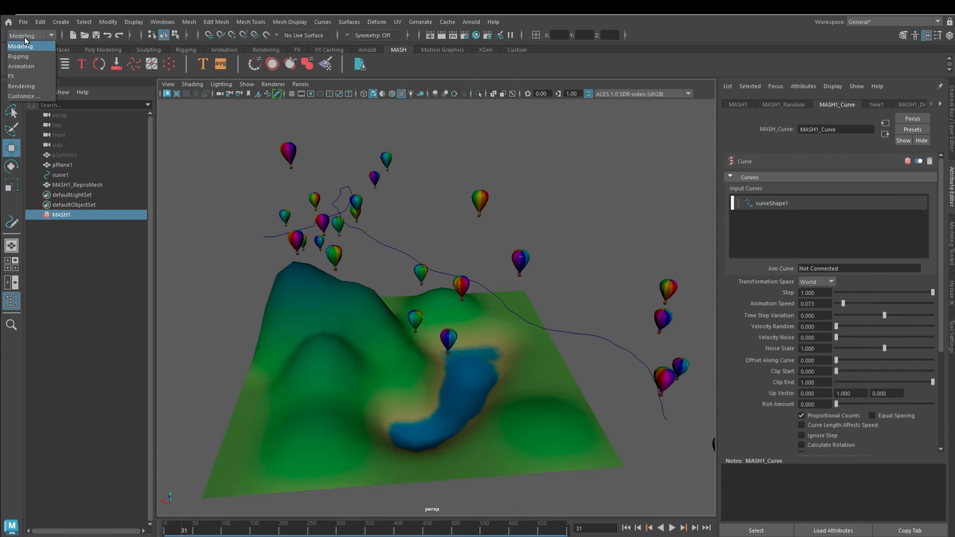
# Open the Clouds And Fog fluid examples in the Content Browser from the FX effects assets
pyautogui.press('F5')
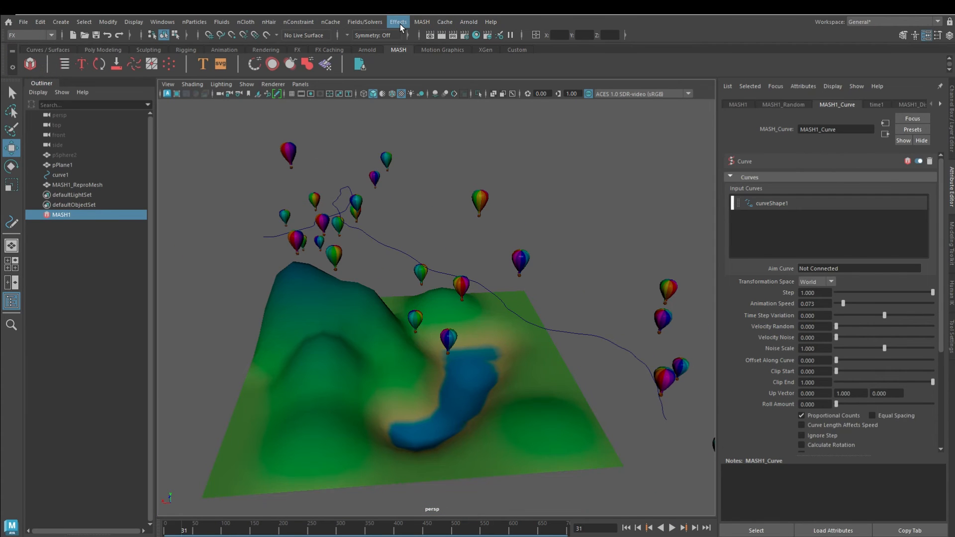
pyautogui.click(400, 23)
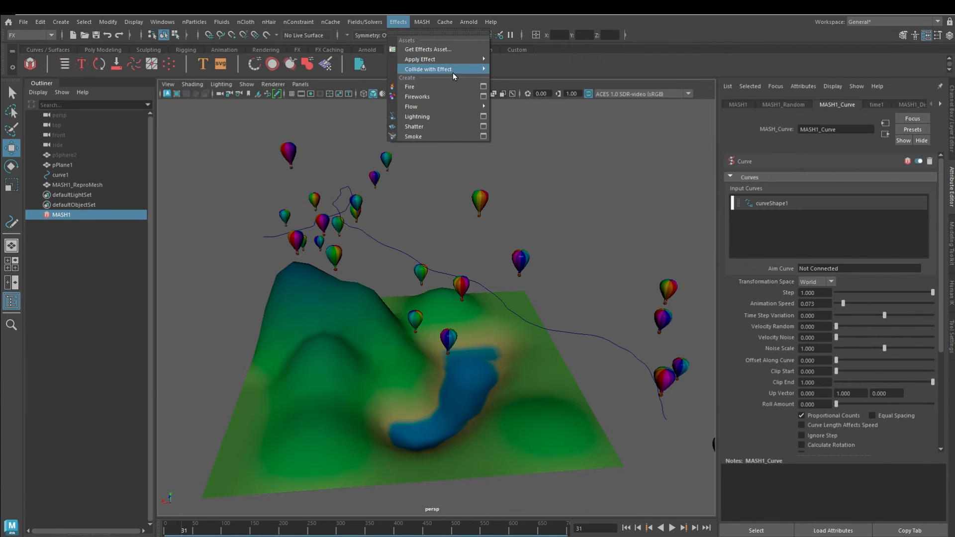
pyautogui.click(428, 49)
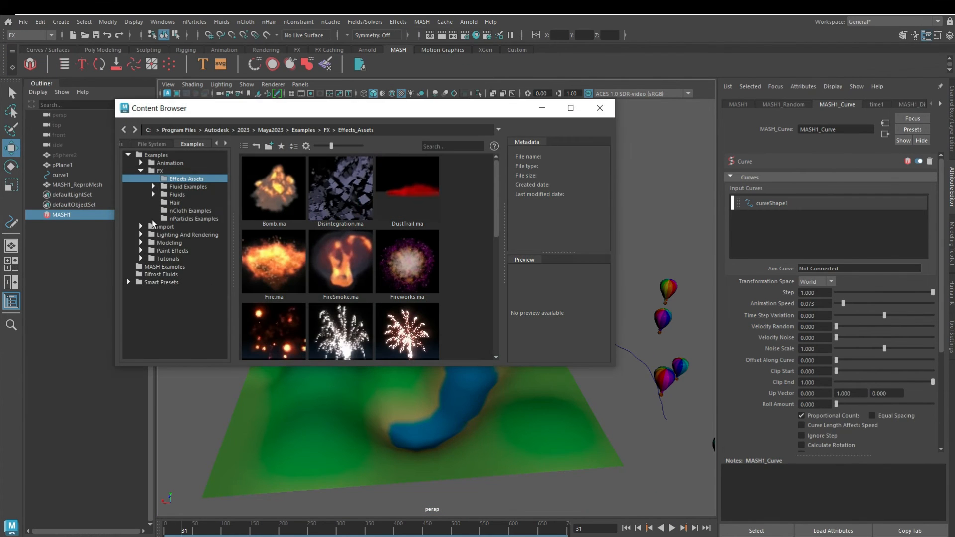
pyautogui.click(187, 187)
pyautogui.click(199, 194)
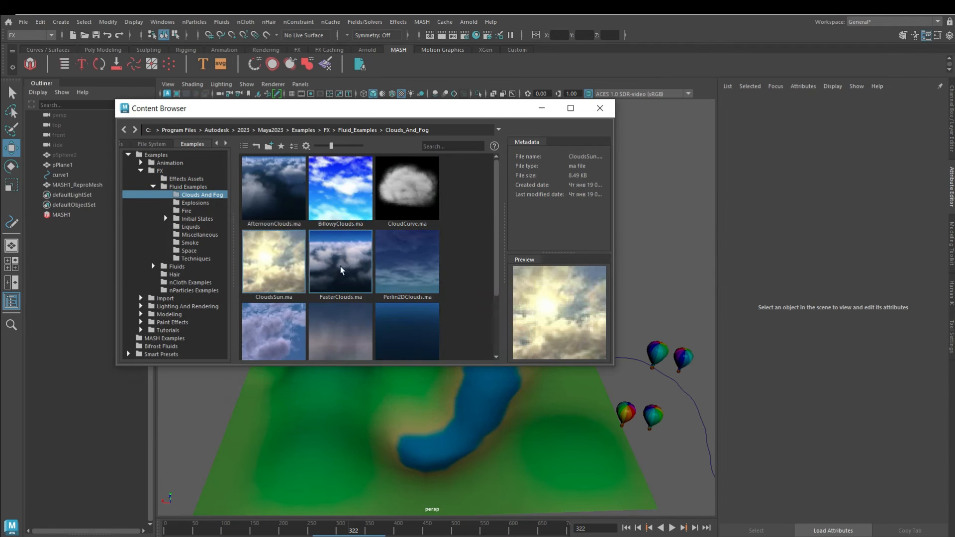
# Import the RollingFog.ma example into the scene and minimise the Content Browser
pyautogui.click(207, 204)
pyautogui.click(201, 195)
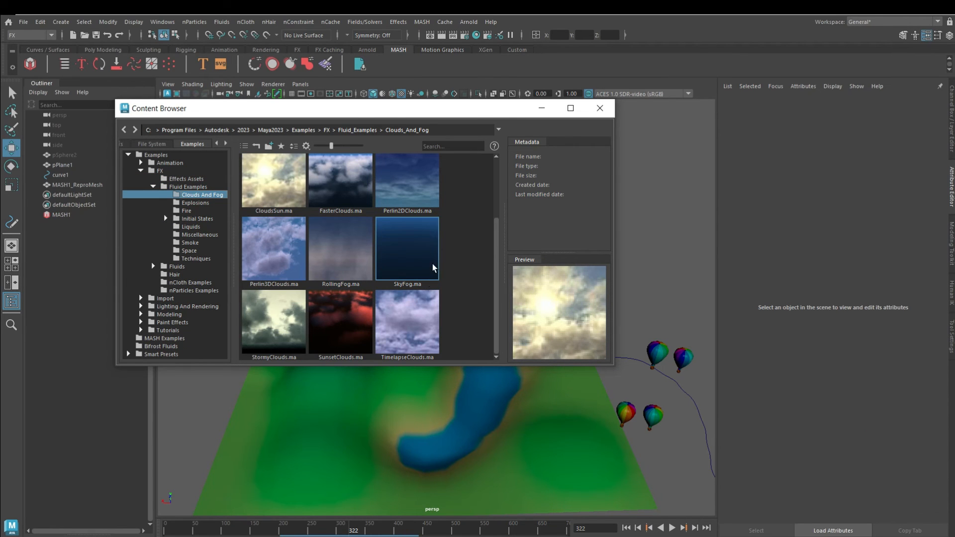
pyautogui.doubleClick(340, 259)
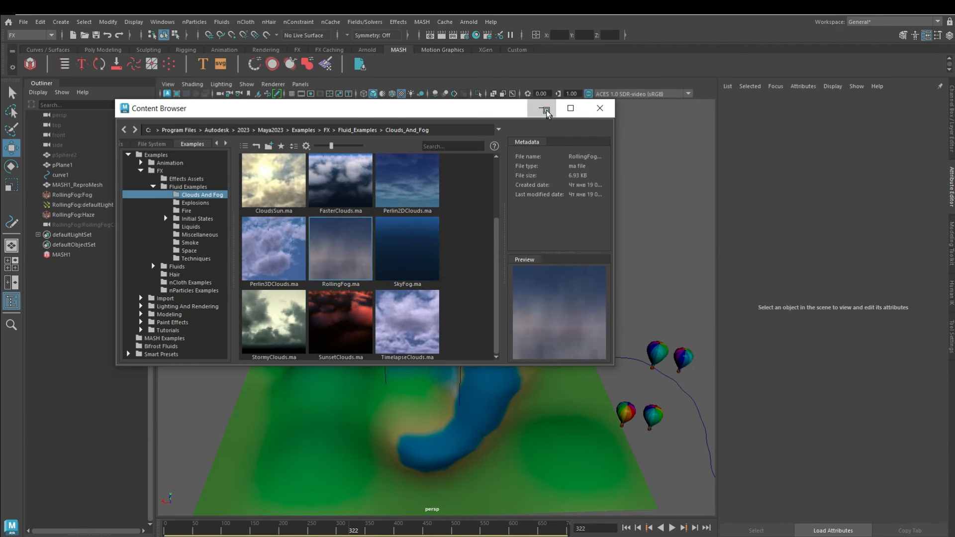
pyautogui.click(546, 112)
# Enlarge the RollingFog:Fog container to cover the whole terrain and raise it so its base sits at ground level
pyautogui.click(75, 195)
pyautogui.moveTo(423, 367); pyautogui.dragTo(686, 419)
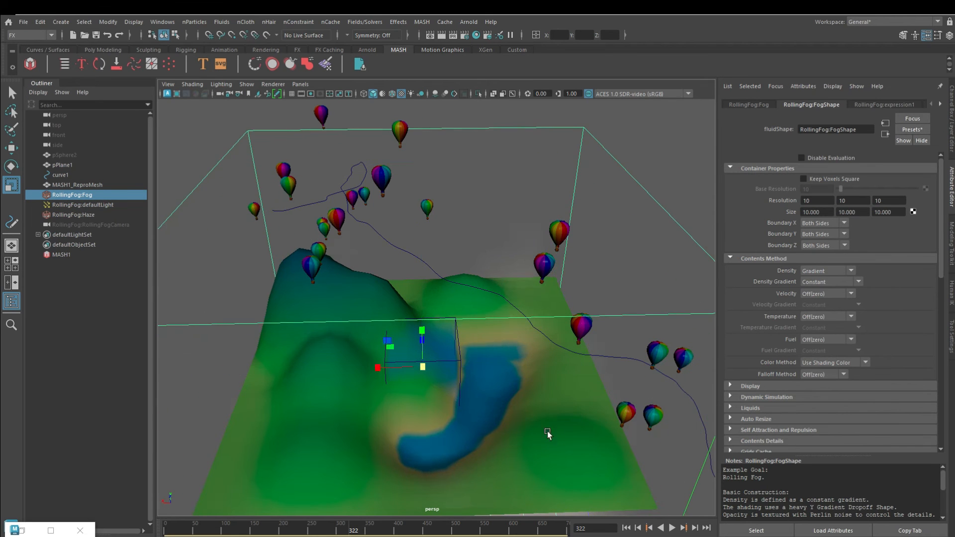
pyautogui.keyDown('alt'); pyautogui.moveTo(548, 434); pyautogui.dragTo(548, 361); pyautogui.keyUp('alt')
pyautogui.press('w')
pyautogui.moveTo(420, 291); pyautogui.dragTo(471, 110)
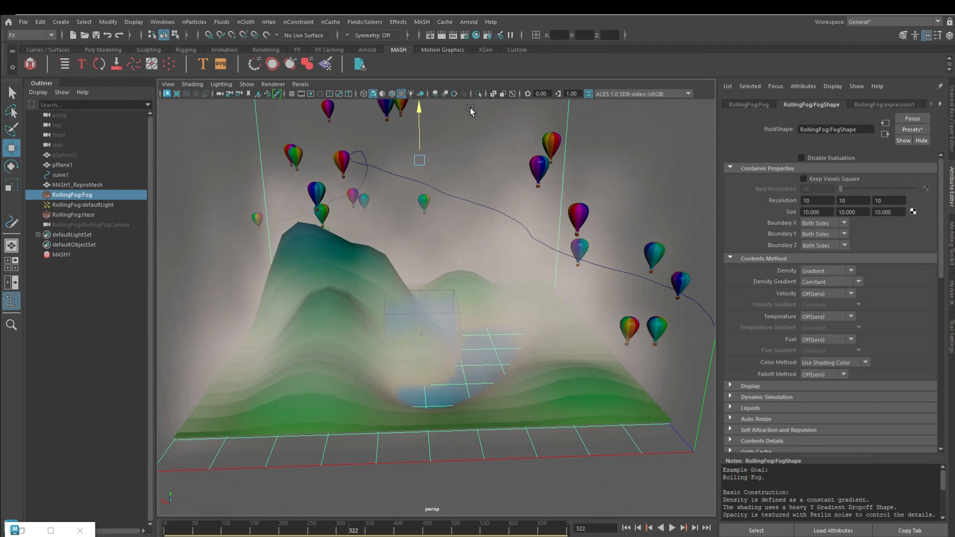
# Delete the RollingFog:Haze container, then reduce the RollingFog:Fog container's height while keeping its base at ground level
pyautogui.keyDown('alt'); pyautogui.moveTo(522, 332); pyautogui.dragTo(537, 385); pyautogui.keyUp('alt')
pyautogui.click(84, 206)
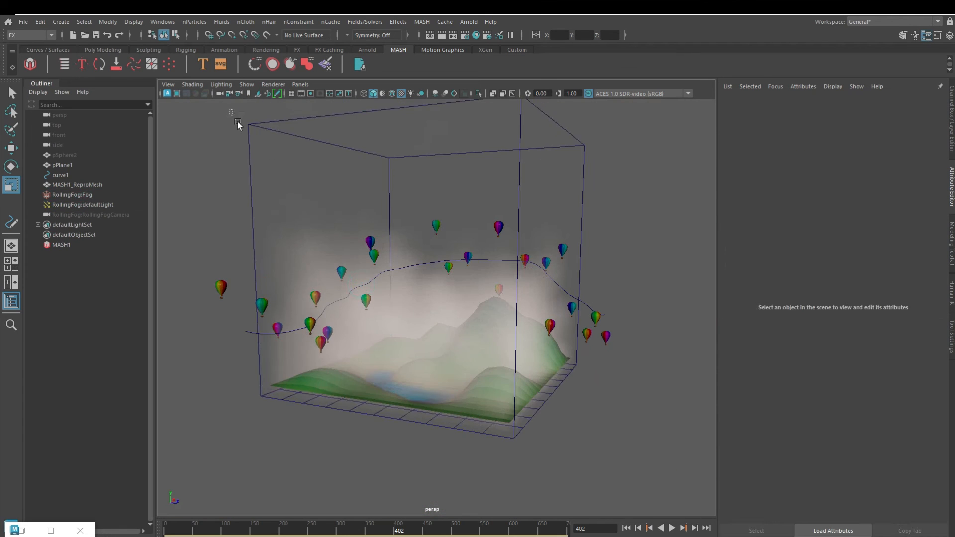
pyautogui.click(73, 194)
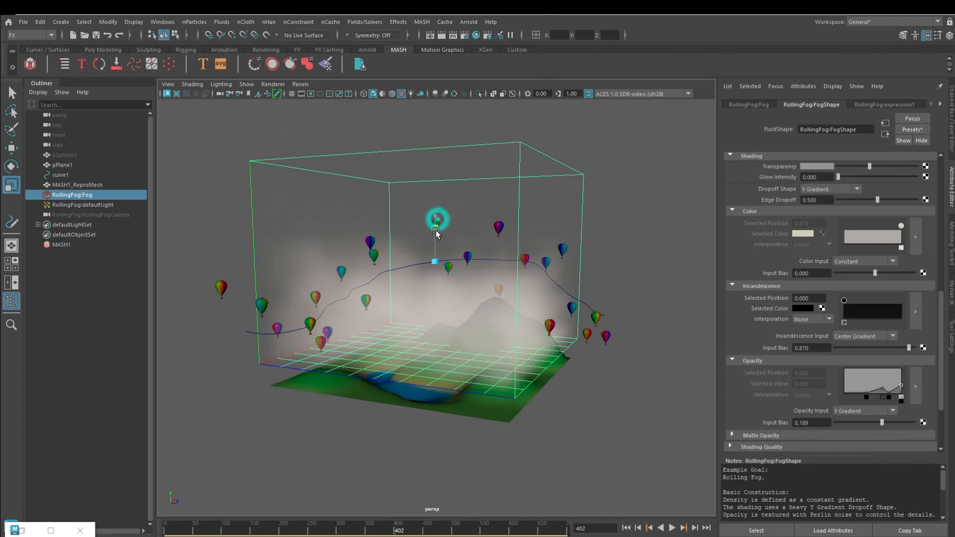
# Play back the animation to check the fog's movement around the mountains and balloons from close up
pyautogui.click(618, 203)
pyautogui.scroll(5, 610, 208)
pyautogui.keyDown('alt'); pyautogui.moveTo(534, 266); pyautogui.dragTo(510, 270); pyautogui.keyUp('alt')
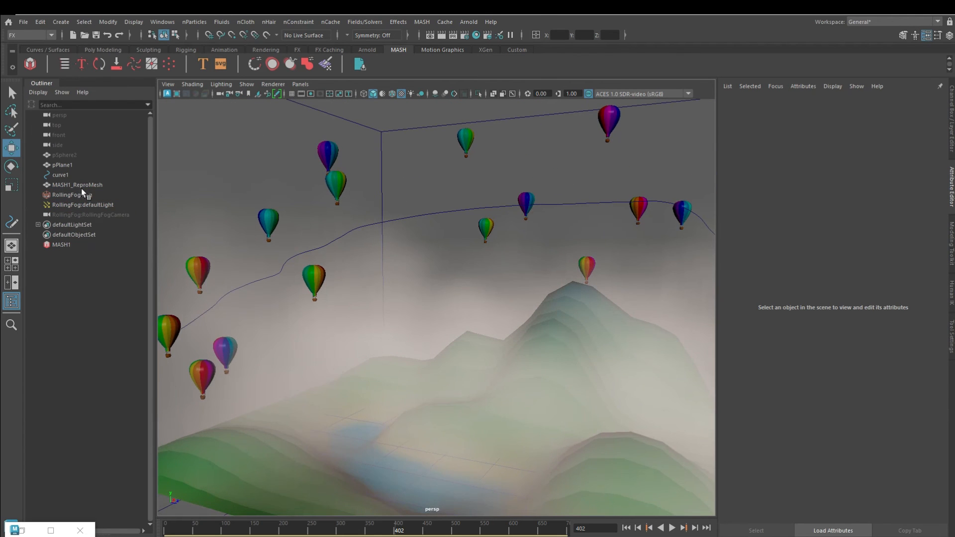
pyautogui.click(673, 528)
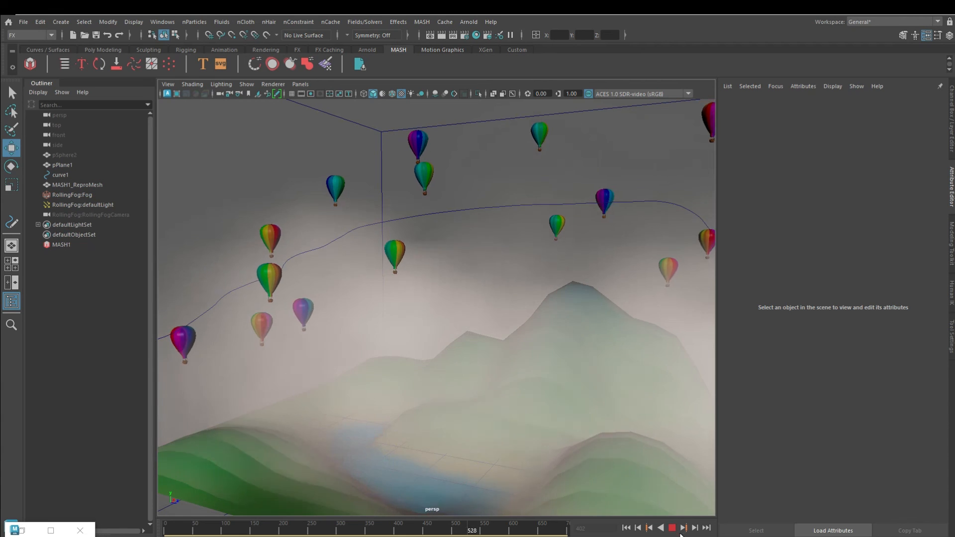
pyautogui.click(673, 529)
# Thin out the RollingFog:Fog opacity by reshaping its Y Gradient ramp, with a low point at position 0.591 and value 0.120
pyautogui.click(72, 194)
pyautogui.click(879, 390)
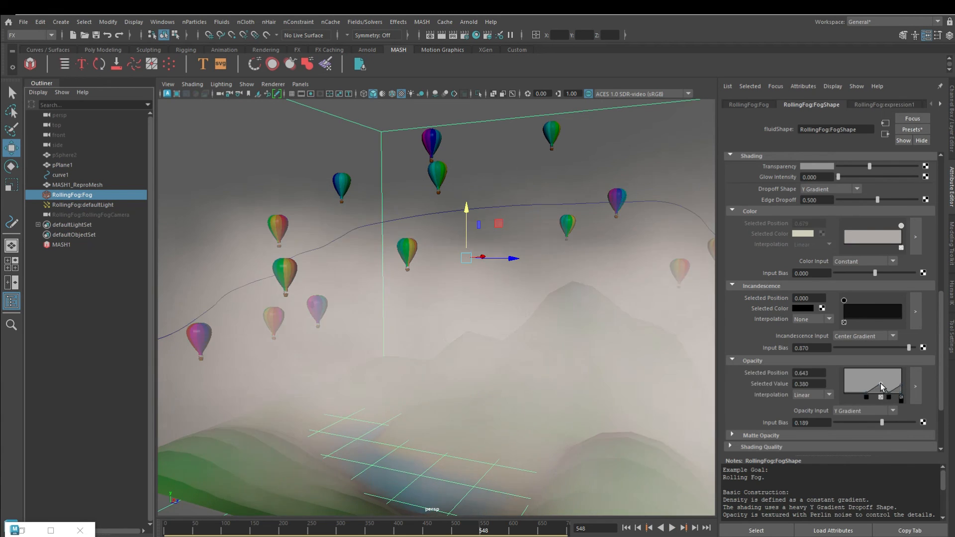
pyautogui.moveTo(853, 390); pyautogui.dragTo(849, 393)
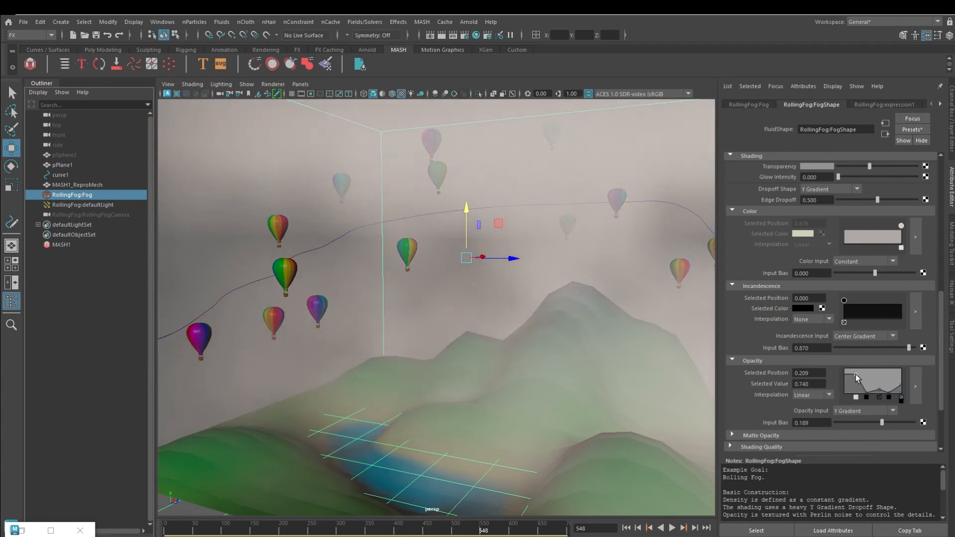
pyautogui.click(879, 393)
# Close the minimised Content Browser and play back the animation from frame 1 to check the thinner fog
pyautogui.click(167, 533)
pyautogui.click(82, 530)
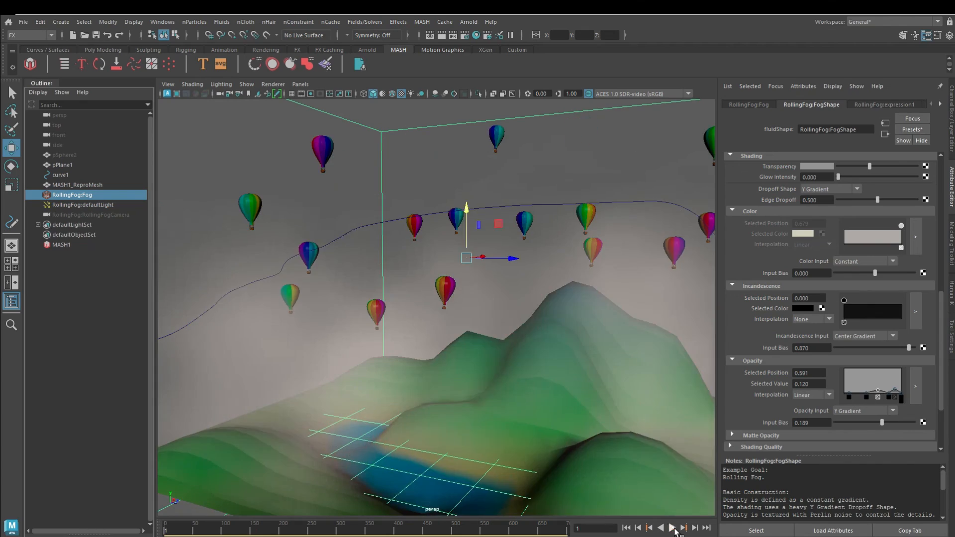
pyautogui.click(672, 529)
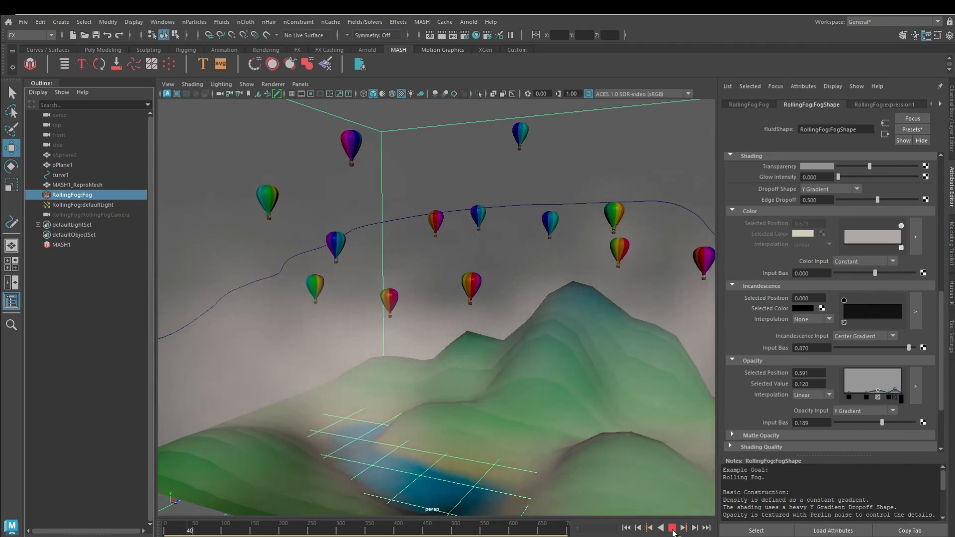
pyautogui.click(673, 531)
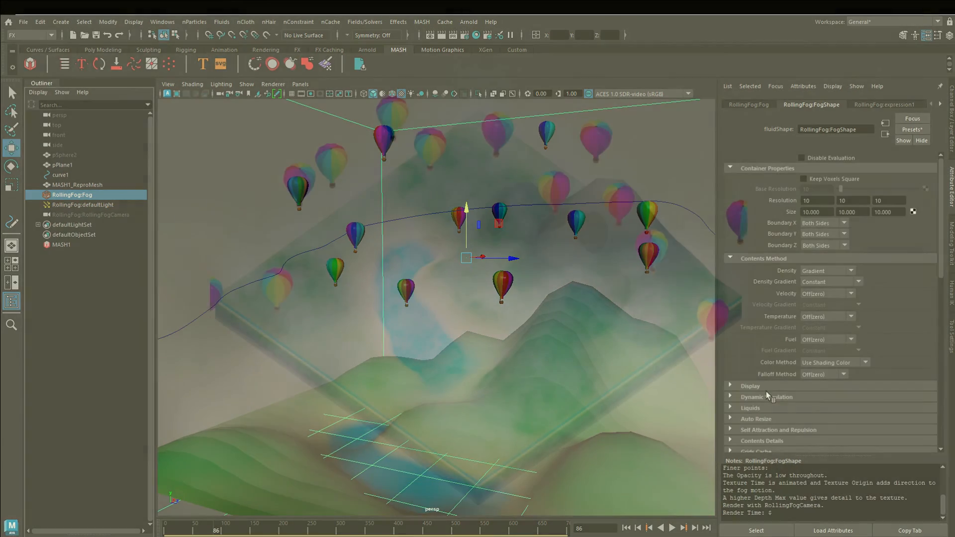